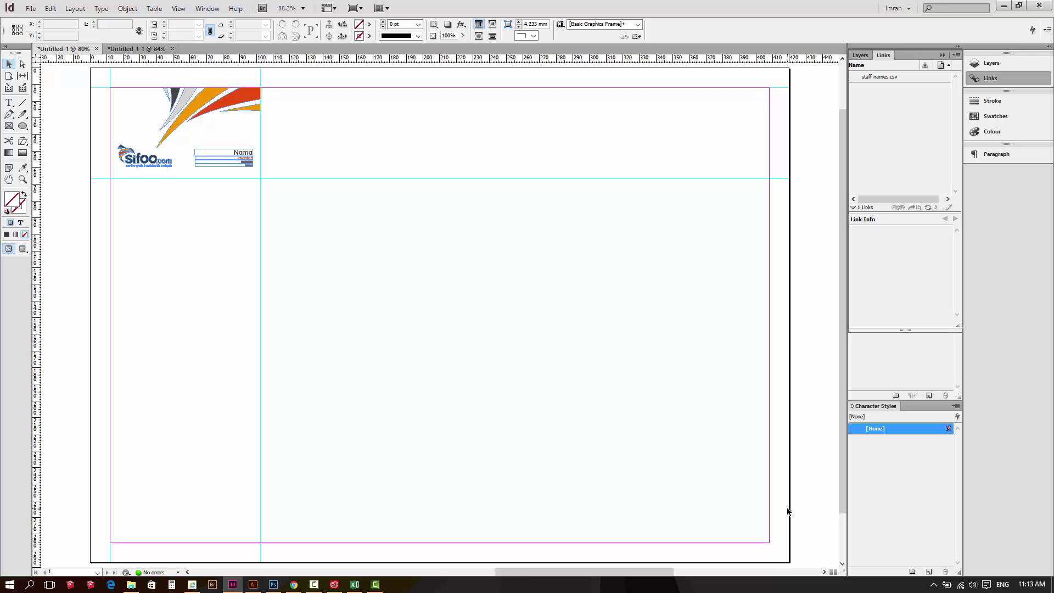
Zoom in on the card's logo and name fields, then pan the whole card into view
key(ctrl+space)
drag(110, 82, 329, 220)
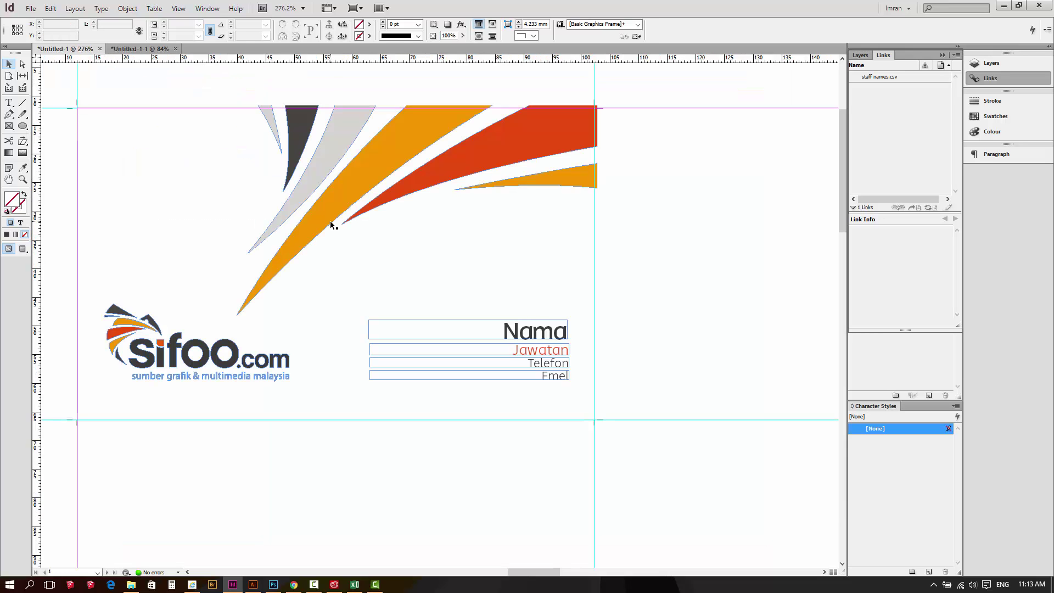
drag(276, 159, 357, 163)
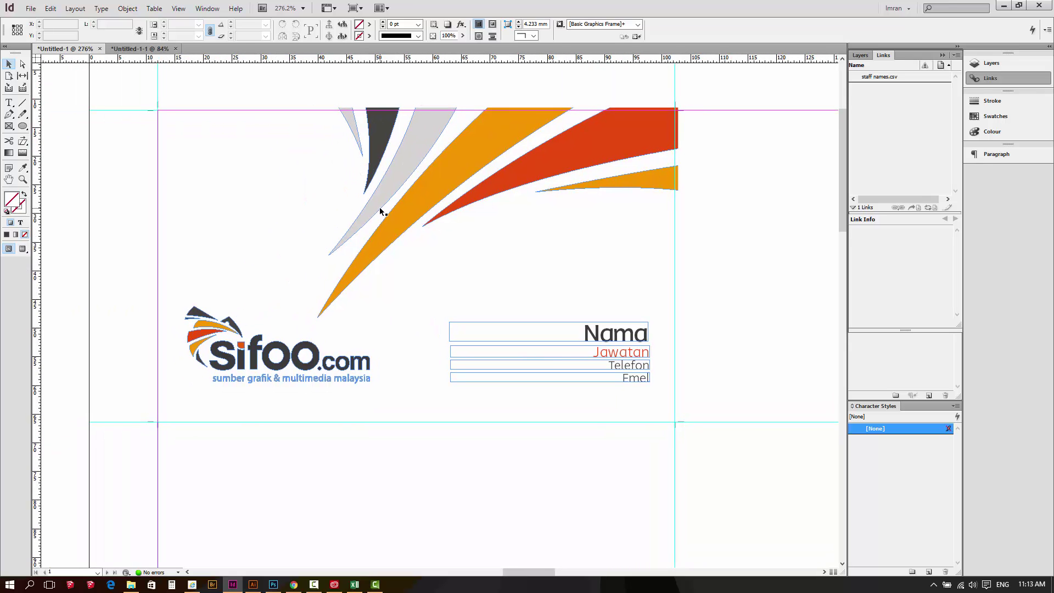
Select the Nama, Jawatan, Telefon and Emel placeholder frames in turn
click(596, 335)
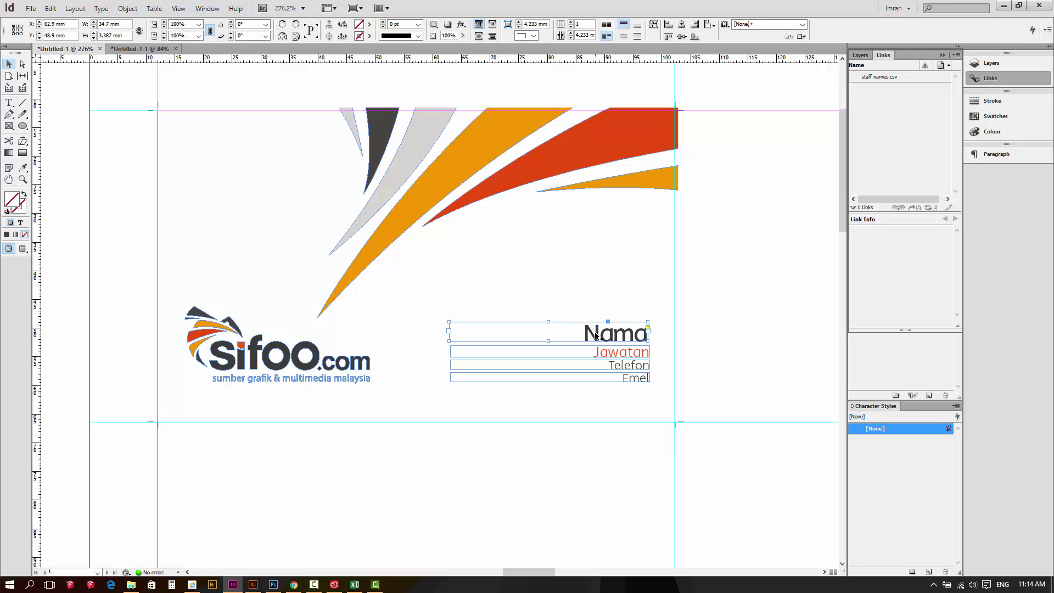
click(595, 354)
click(594, 366)
click(596, 380)
click(9, 104)
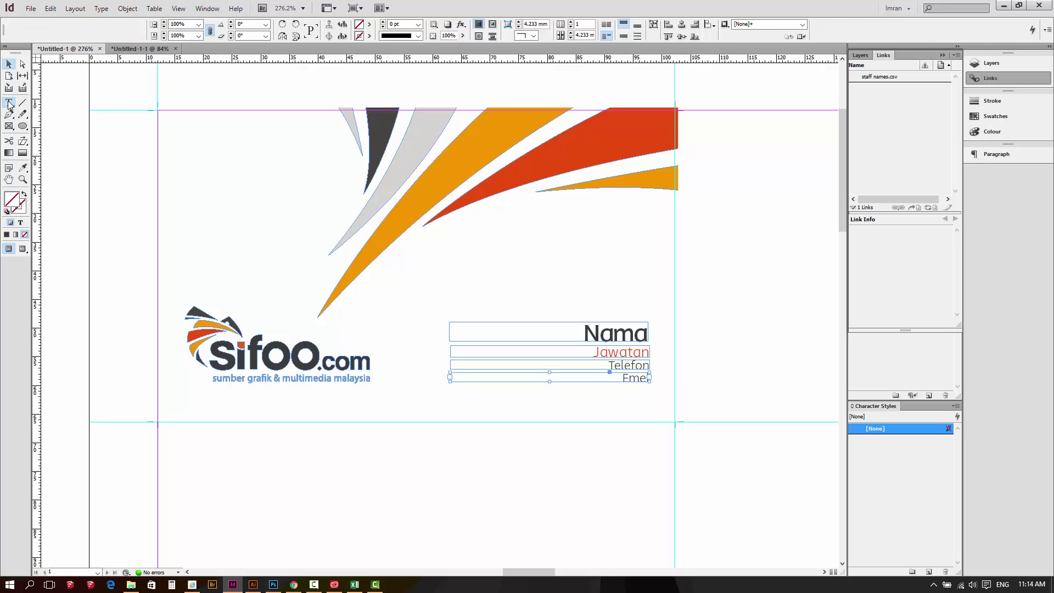
drag(426, 269, 632, 309)
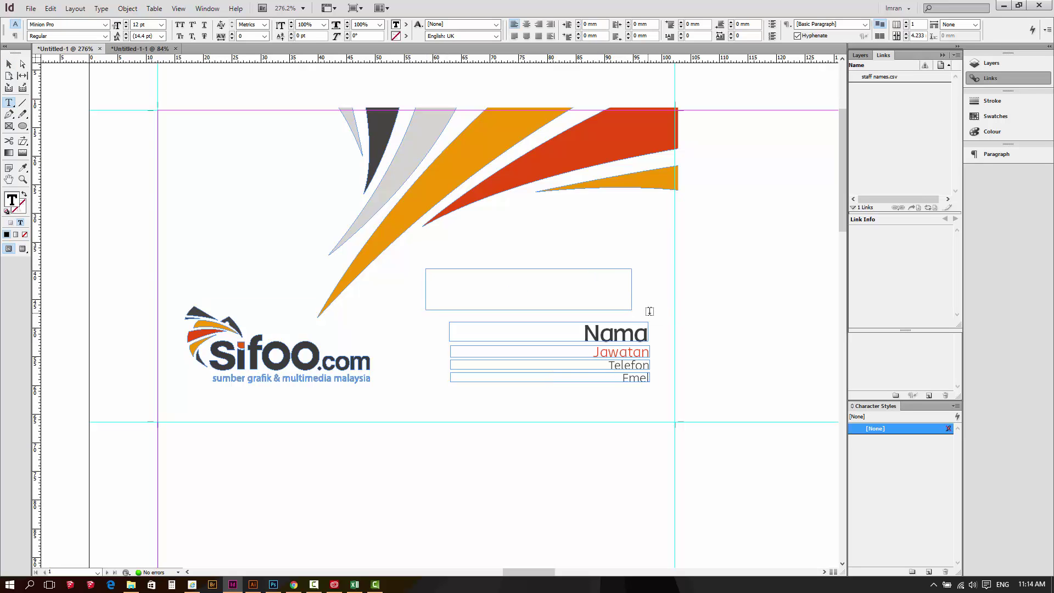
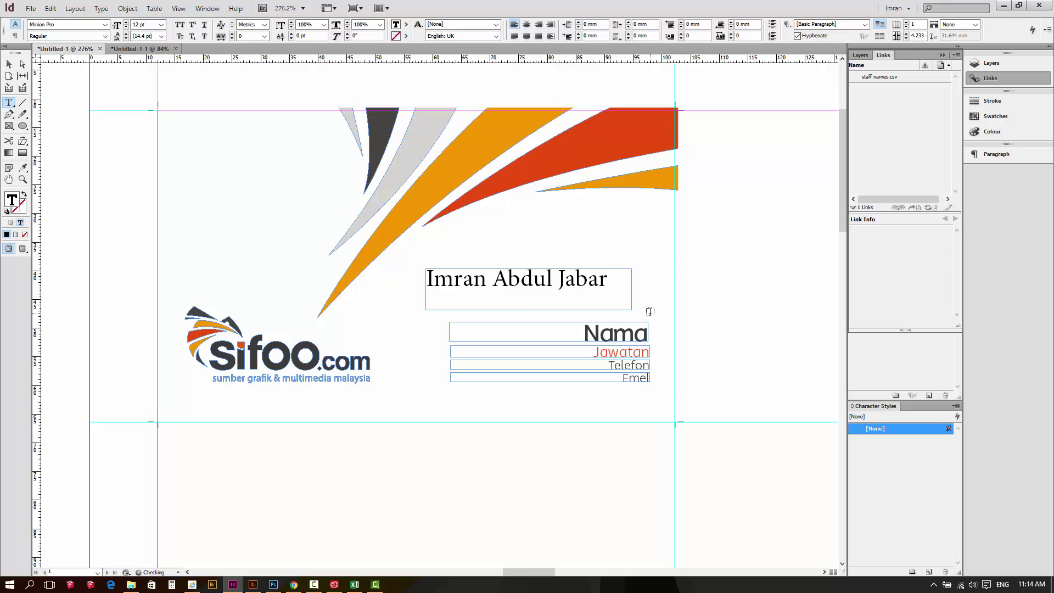
drag(612, 283, 407, 277)
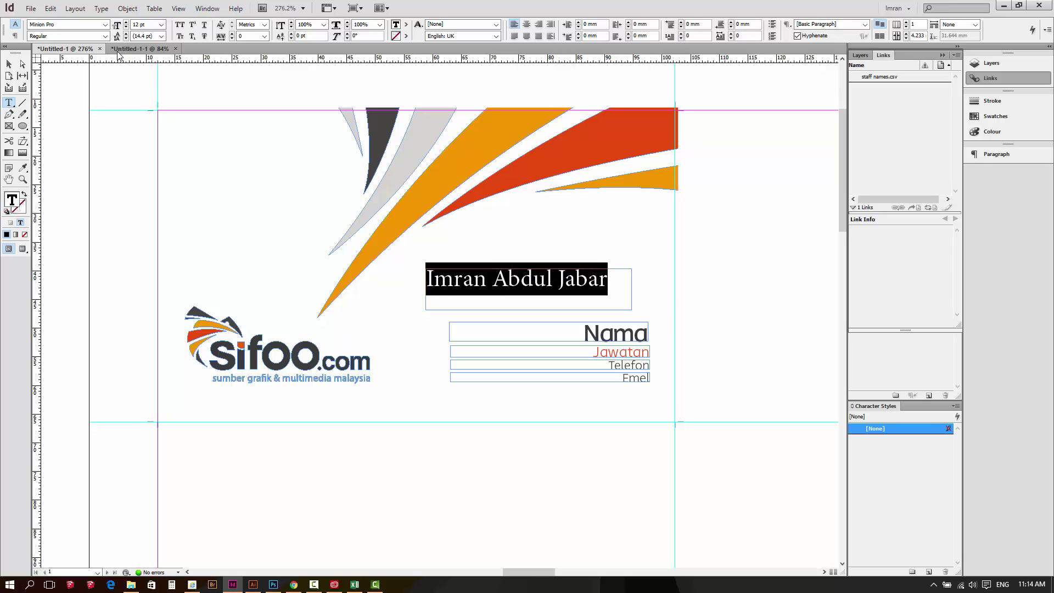
click(104, 24)
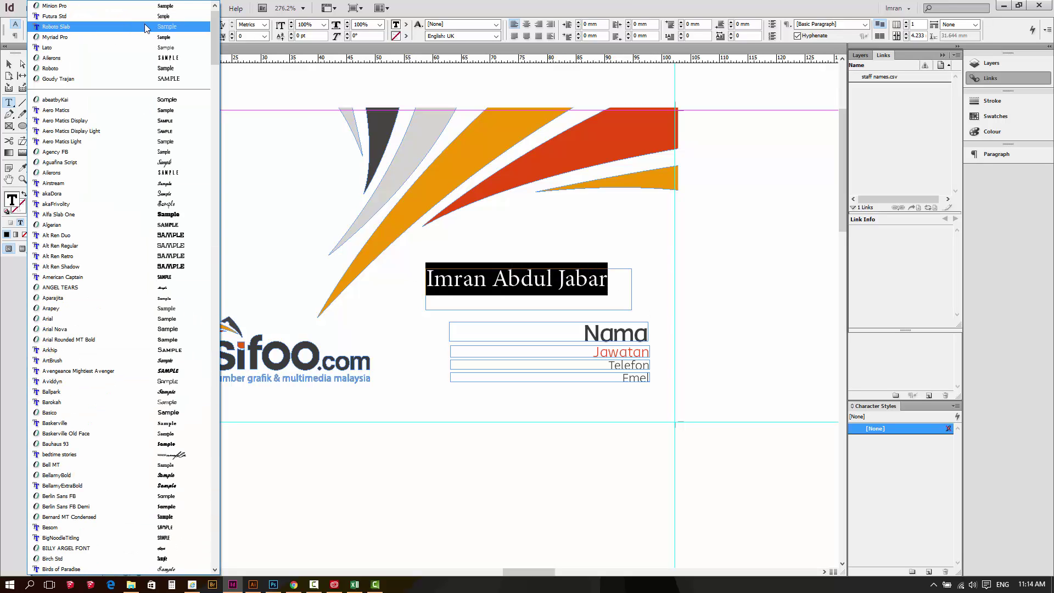
click(417, 12)
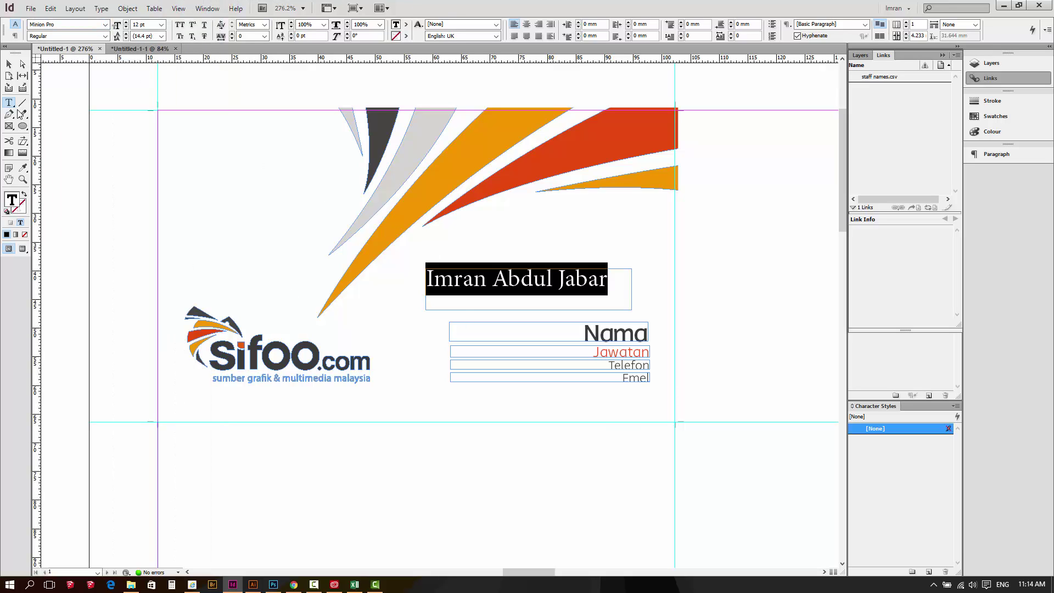
click(9, 64)
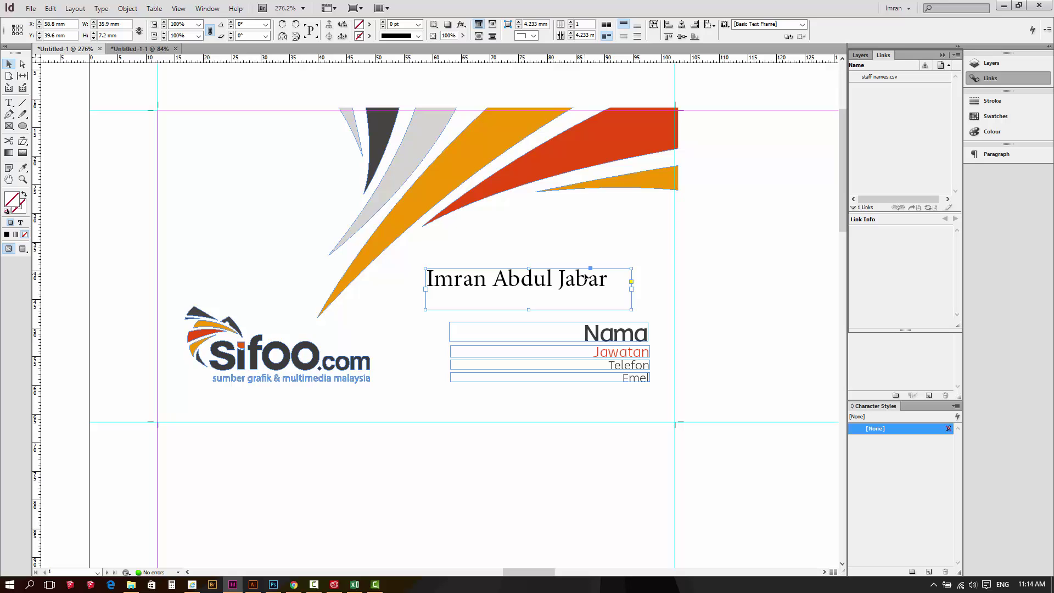
key(Delete)
click(600, 333)
click(604, 353)
click(607, 365)
click(609, 378)
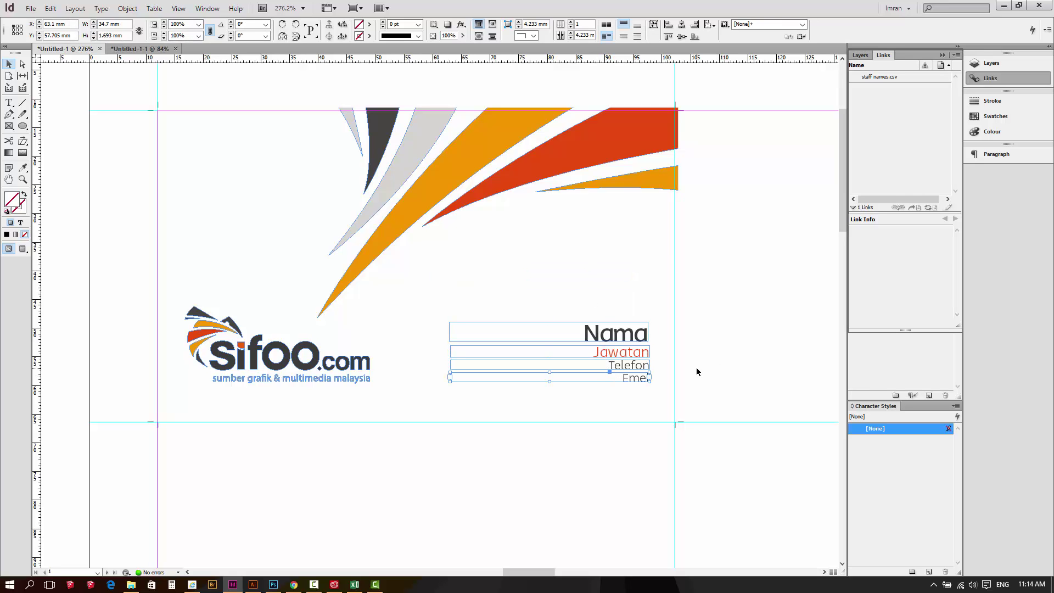
click(629, 330)
Select the Jawatan frame, switch to Preview mode, and zoom onto the logo and Nama text
click(622, 352)
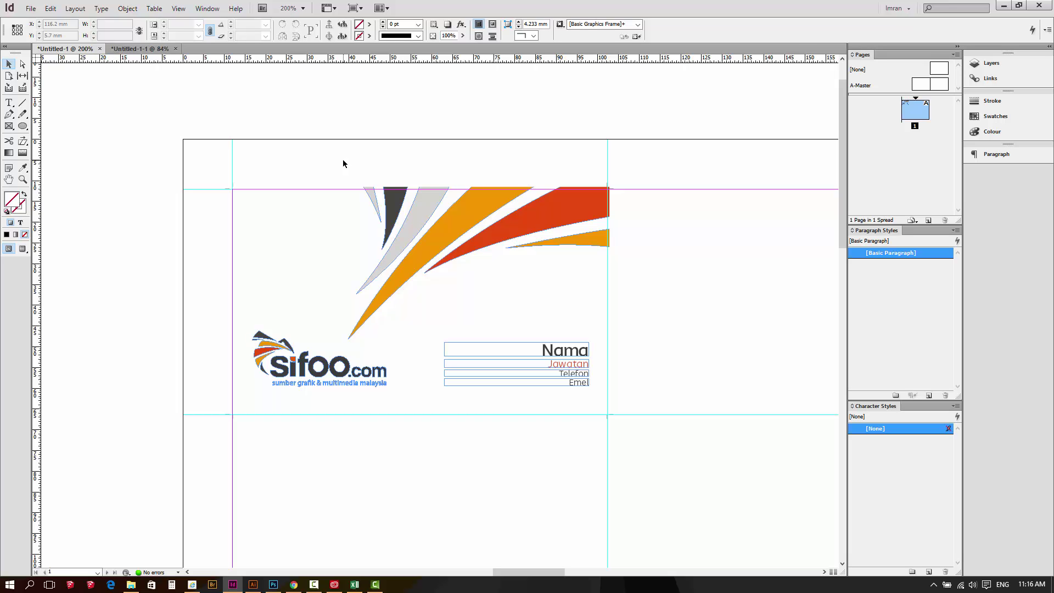
key(w)
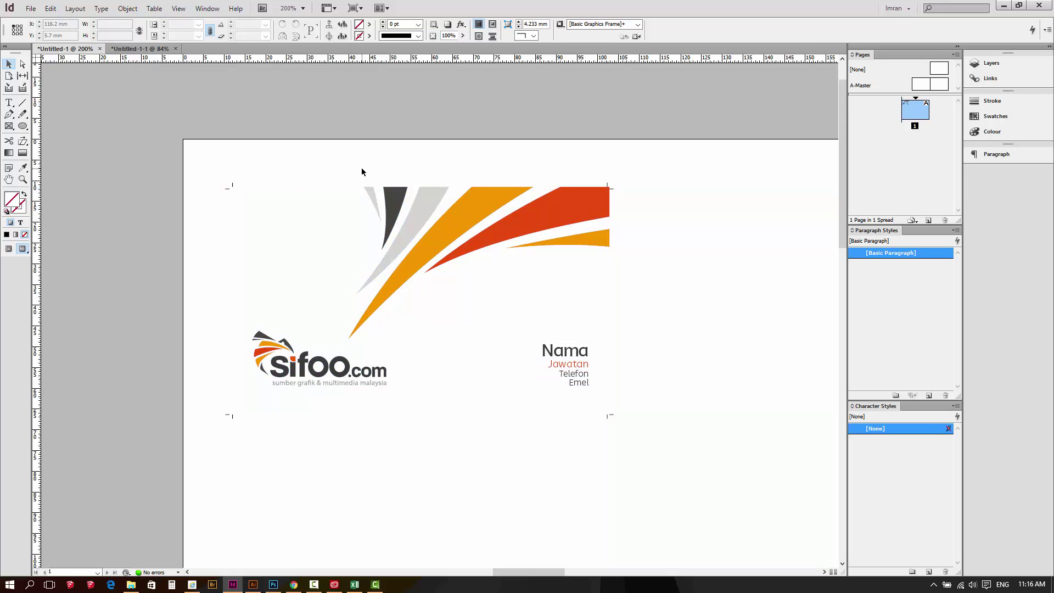
key(z)
drag(200, 172, 654, 454)
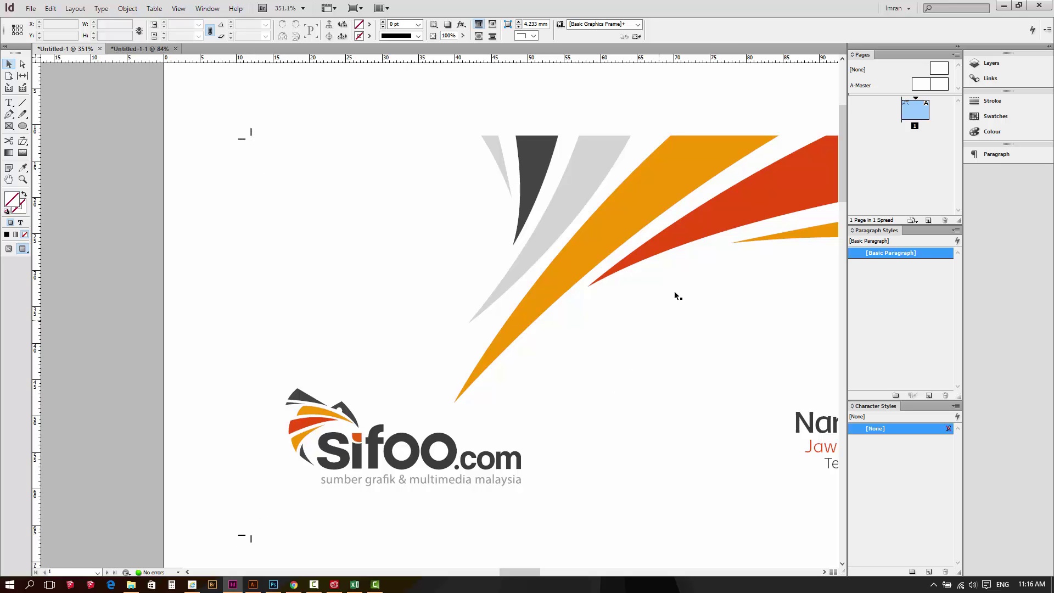
drag(707, 267, 530, 263)
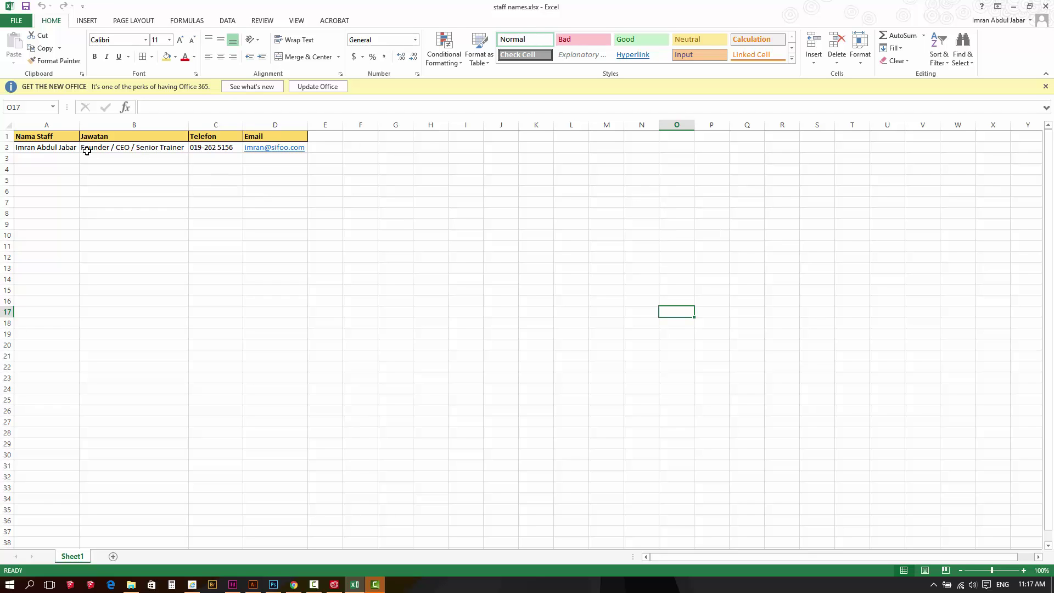
click(63, 139)
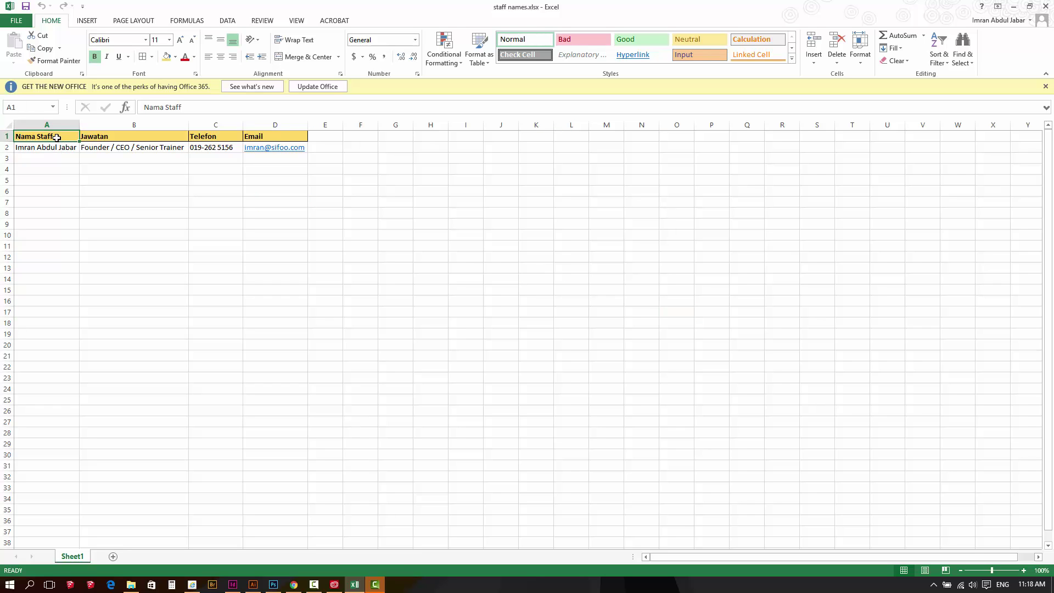
click(104, 137)
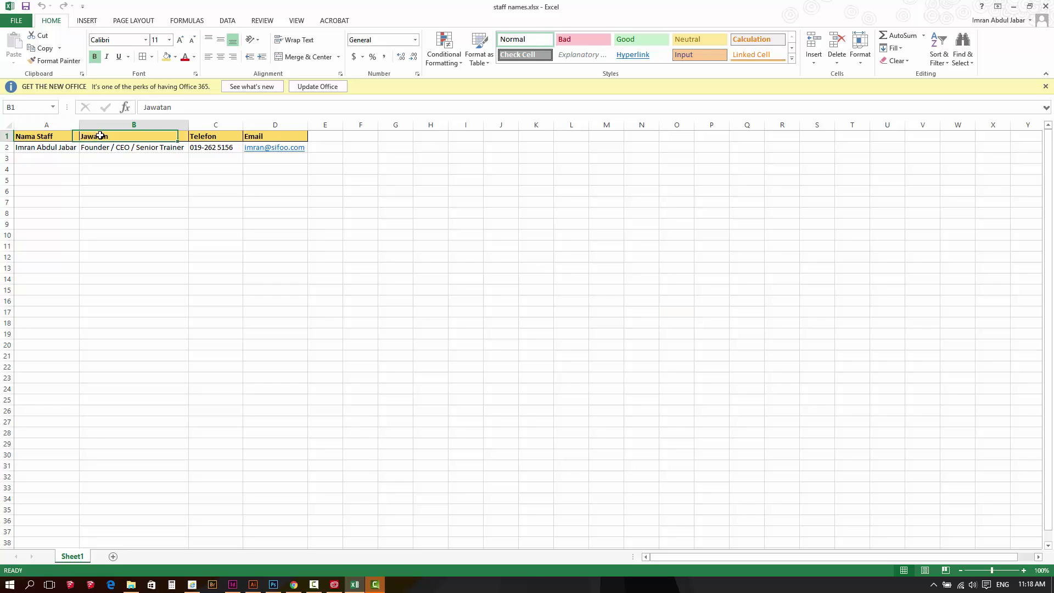
click(230, 137)
click(260, 137)
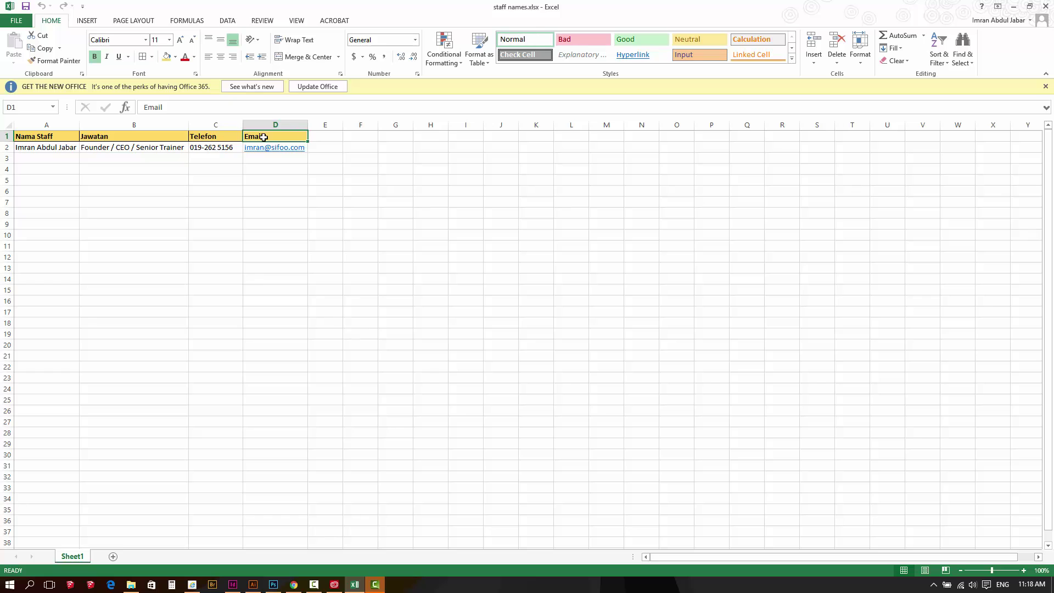
click(50, 147)
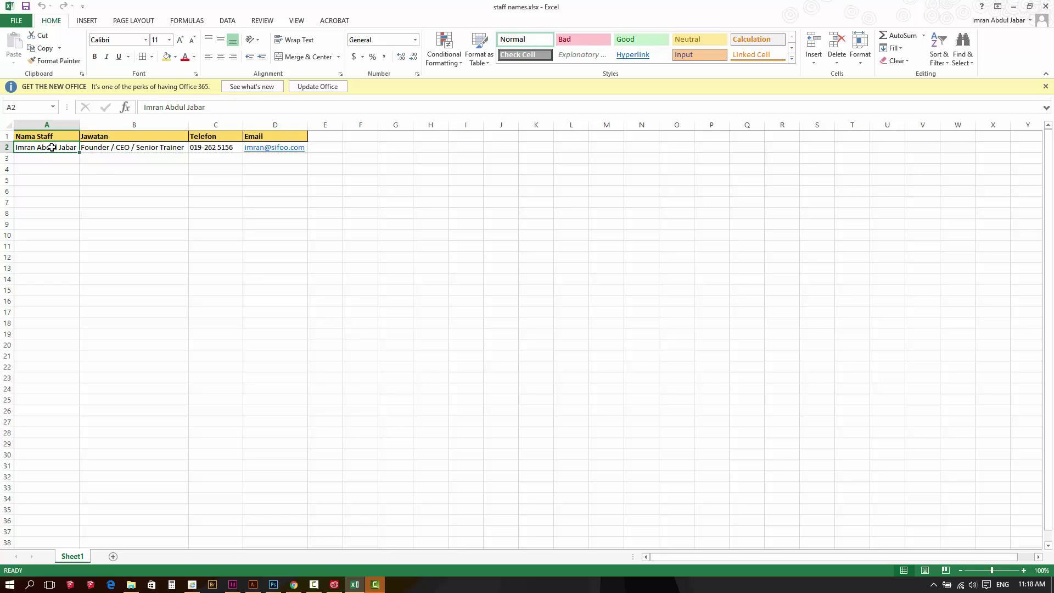
click(105, 148)
click(199, 148)
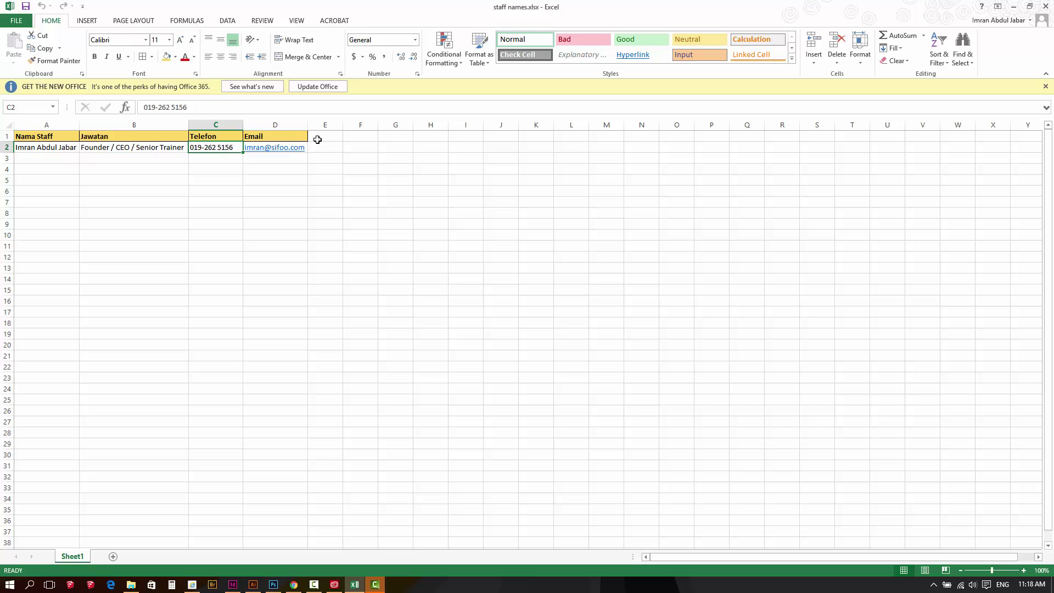
click(344, 201)
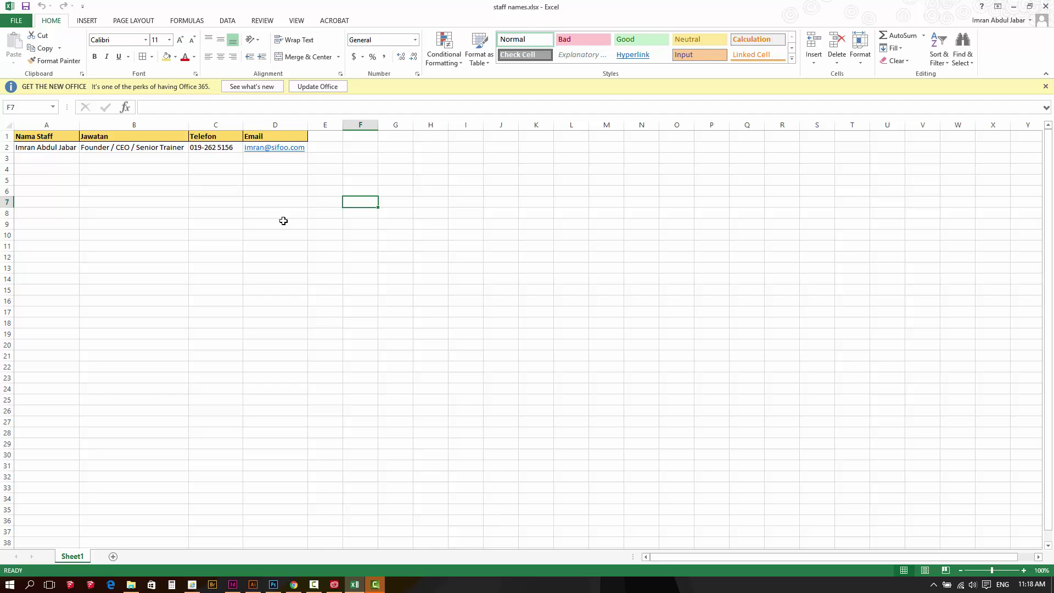
Save the workbook as CSV (MS-DOS) staff names.csv in the Name Card Data Merge folder, replacing the old copy
click(16, 21)
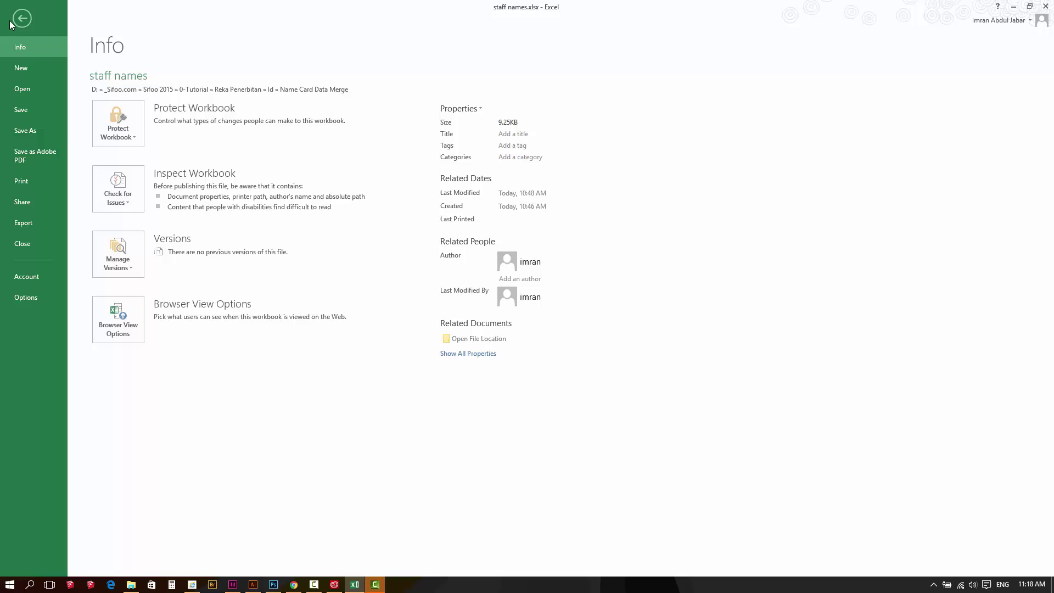
click(33, 132)
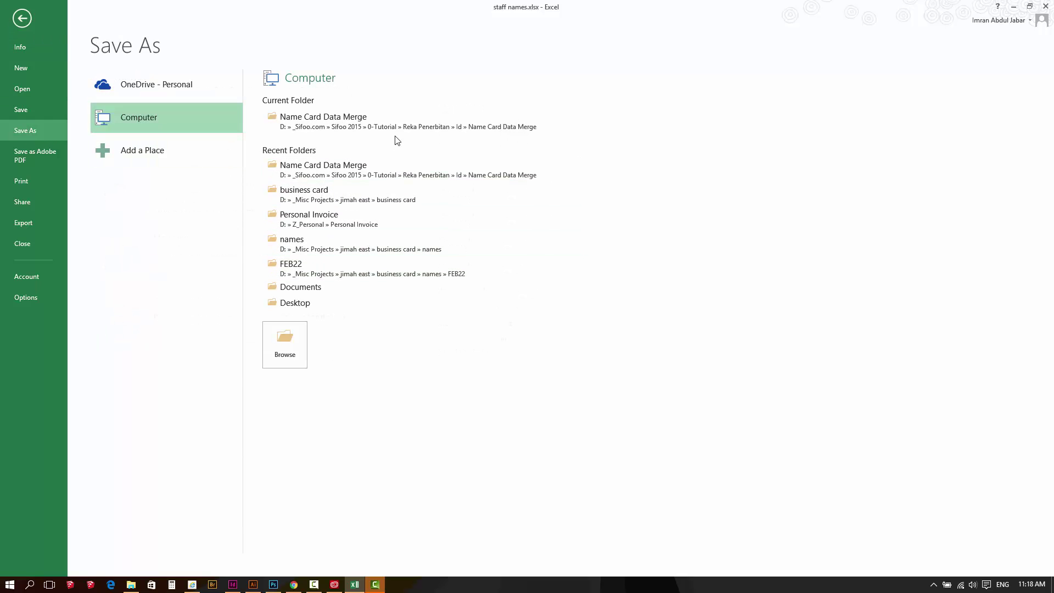
click(393, 123)
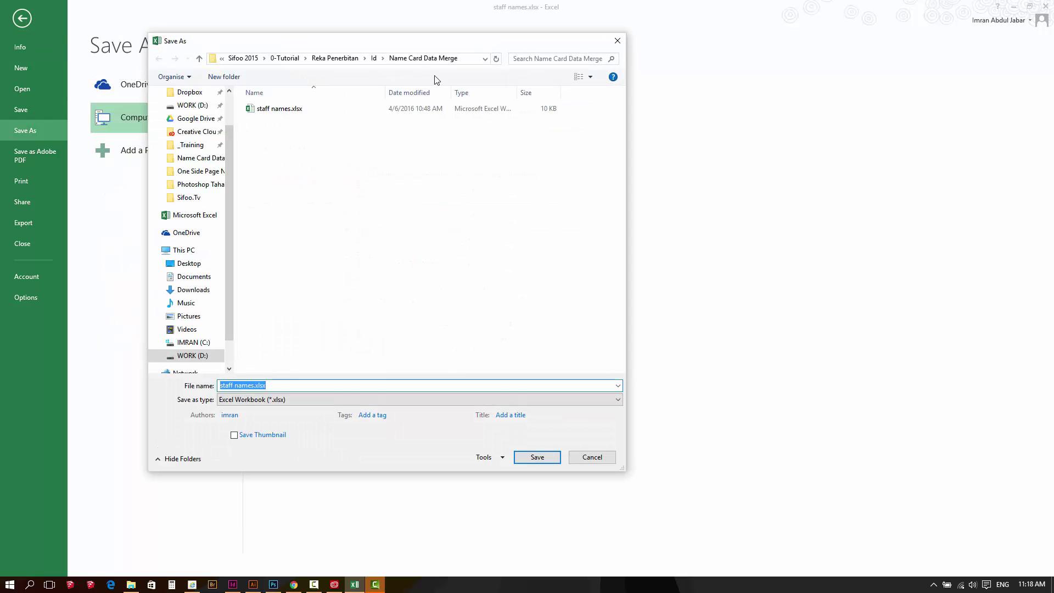
click(246, 400)
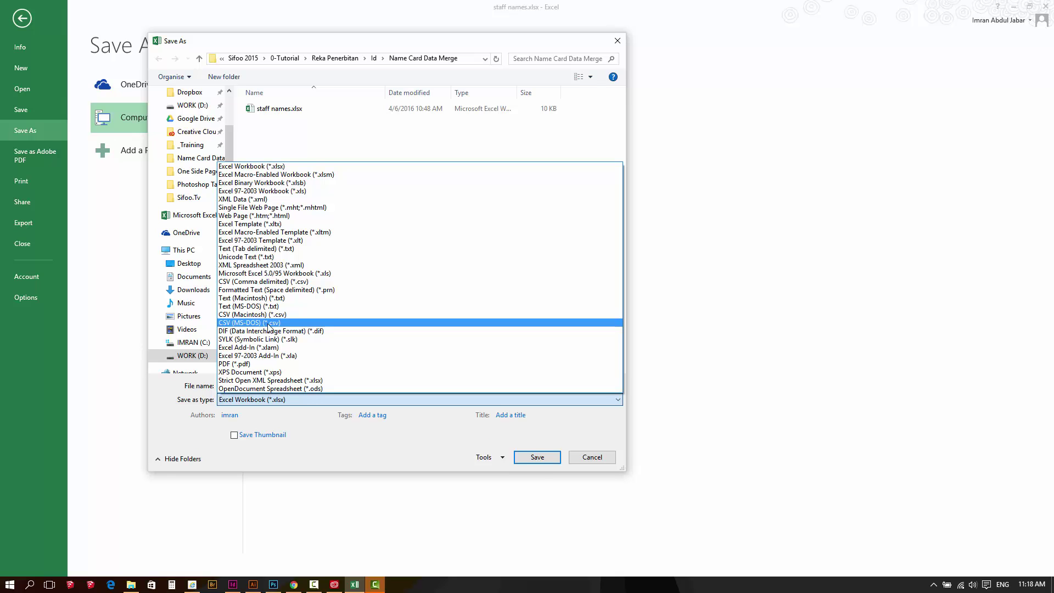
click(269, 323)
click(539, 446)
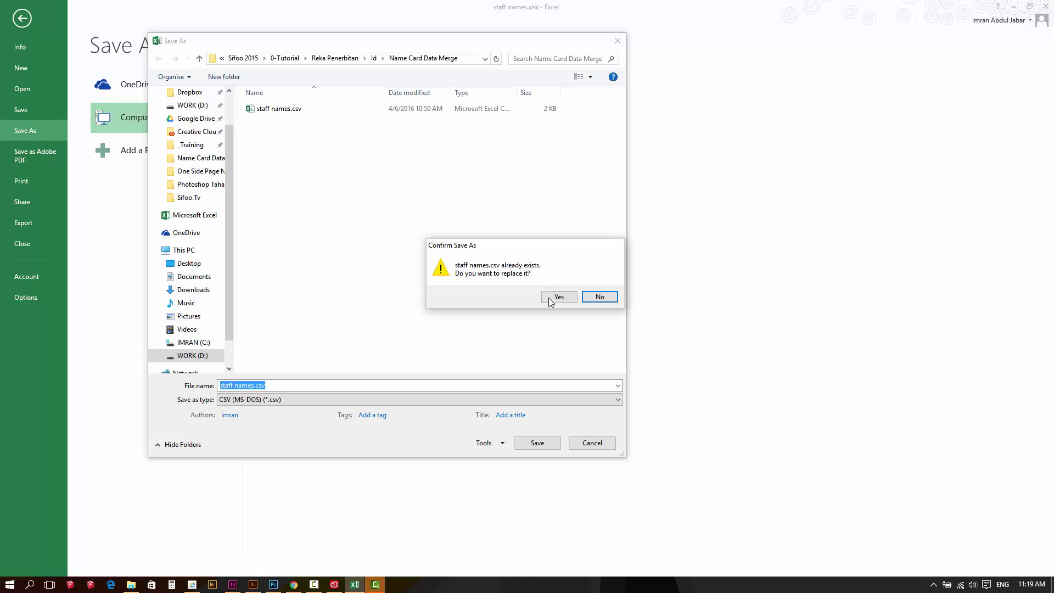
click(558, 301)
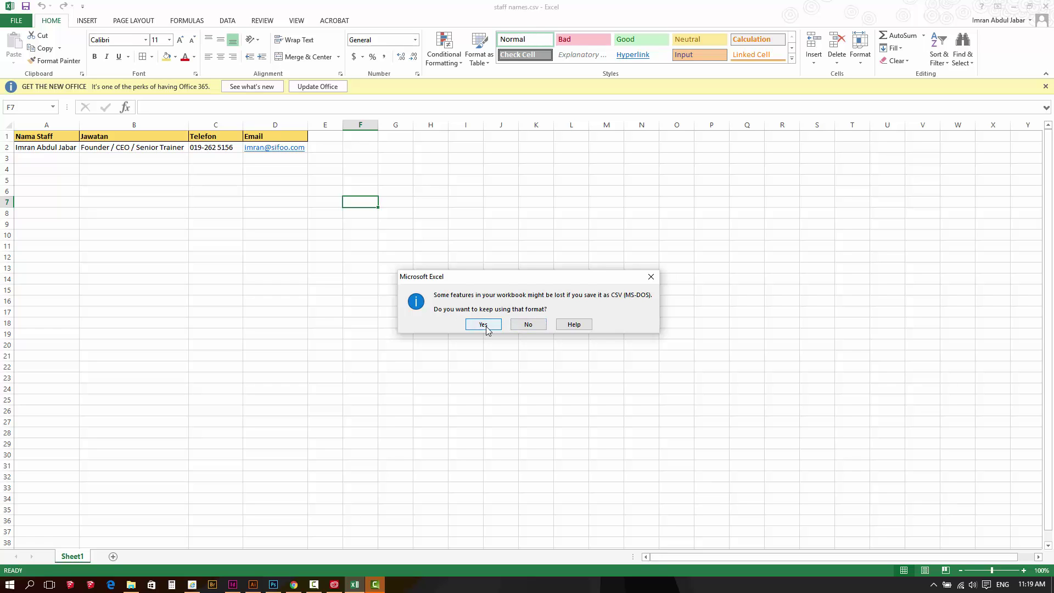
click(485, 325)
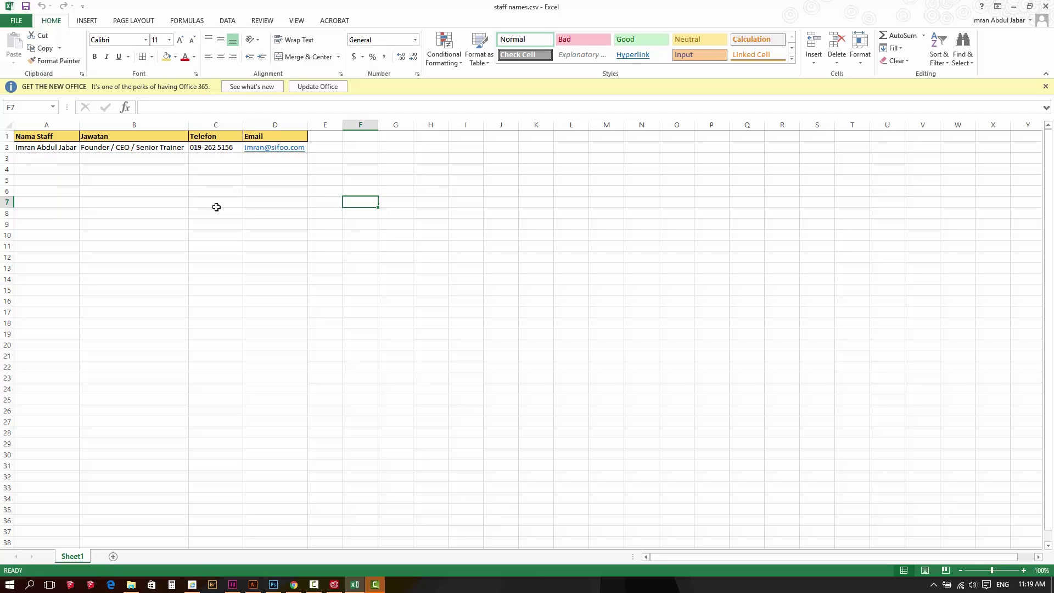
Fill rows 3 to 21 with the A2:D2 staff record
click(57, 148)
drag(57, 148, 290, 148)
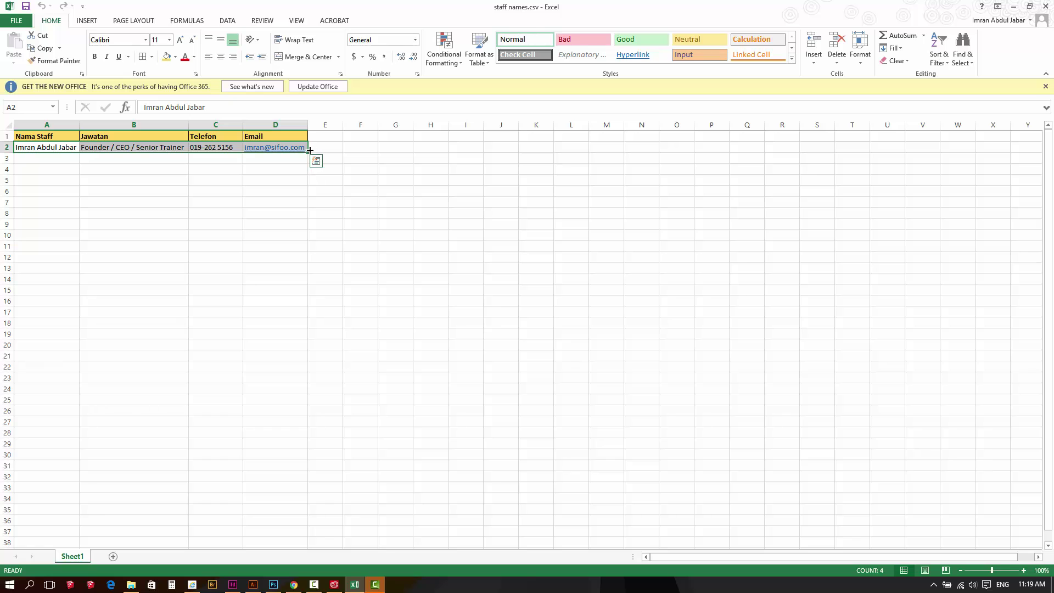
click(110, 169)
drag(49, 147, 280, 147)
drag(309, 154, 297, 385)
drag(298, 362, 300, 361)
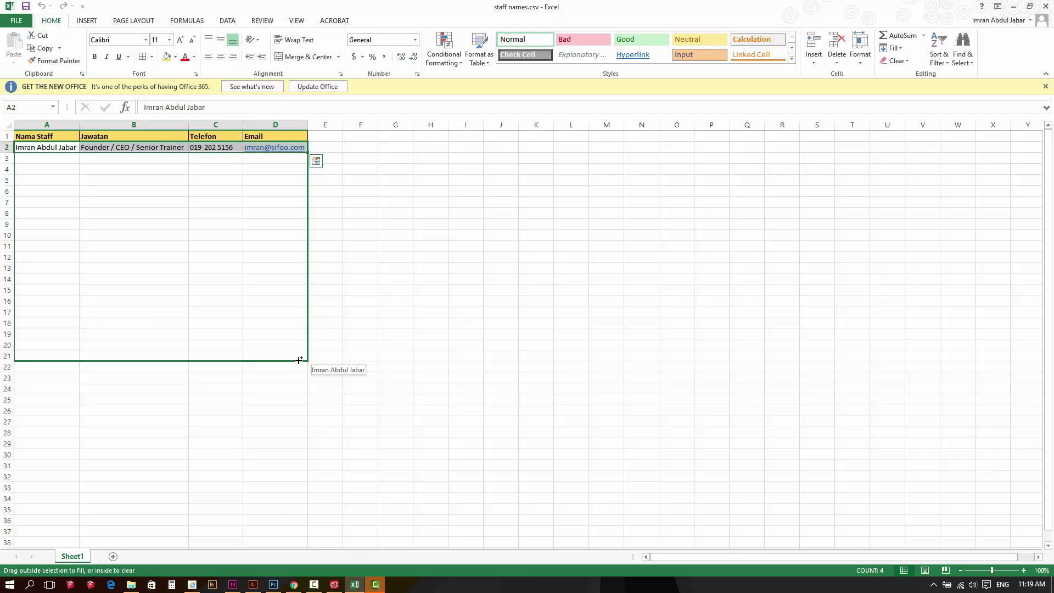
drag(299, 361, 299, 361)
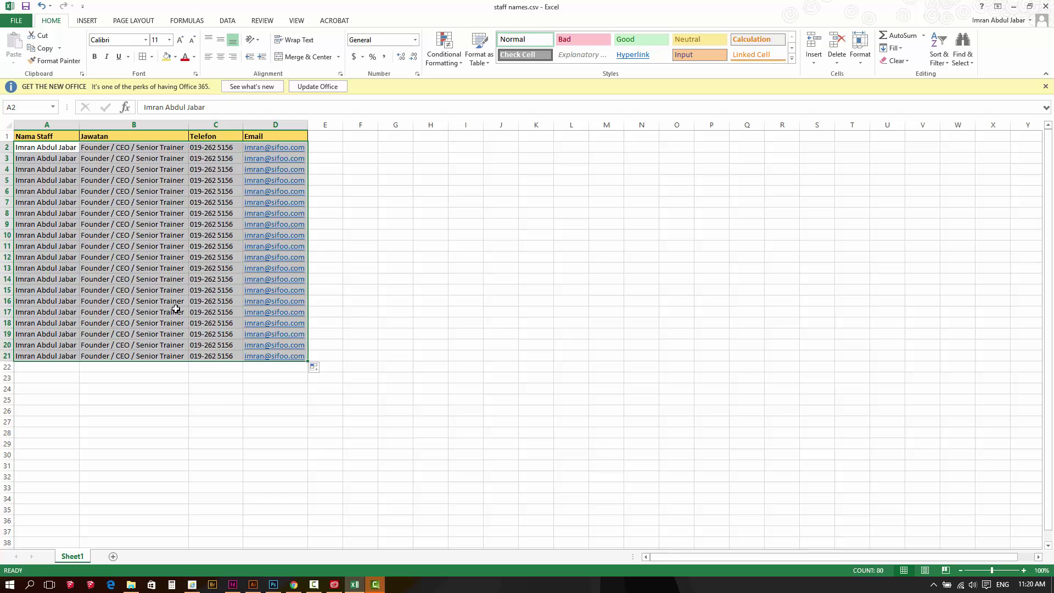
click(372, 273)
Save the file in CSV format and close Excel without saving again
key(ctrl+s)
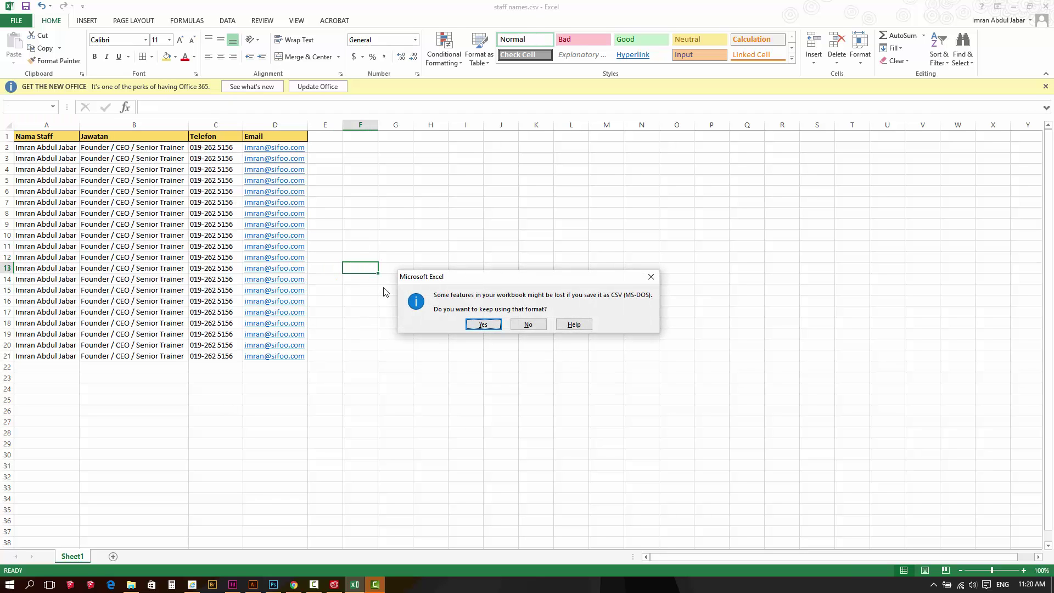
click(491, 324)
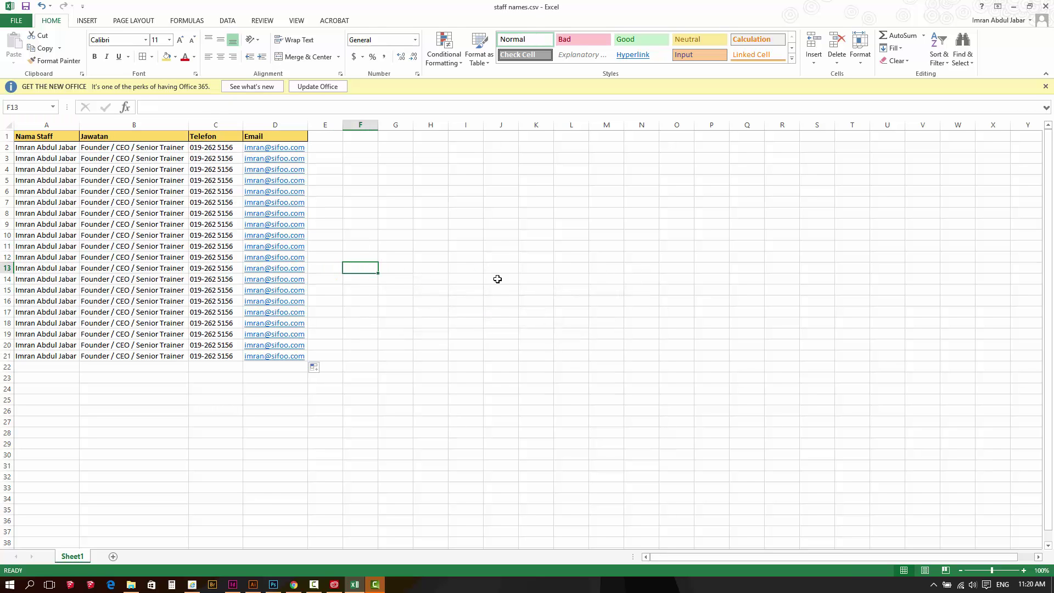
click(504, 243)
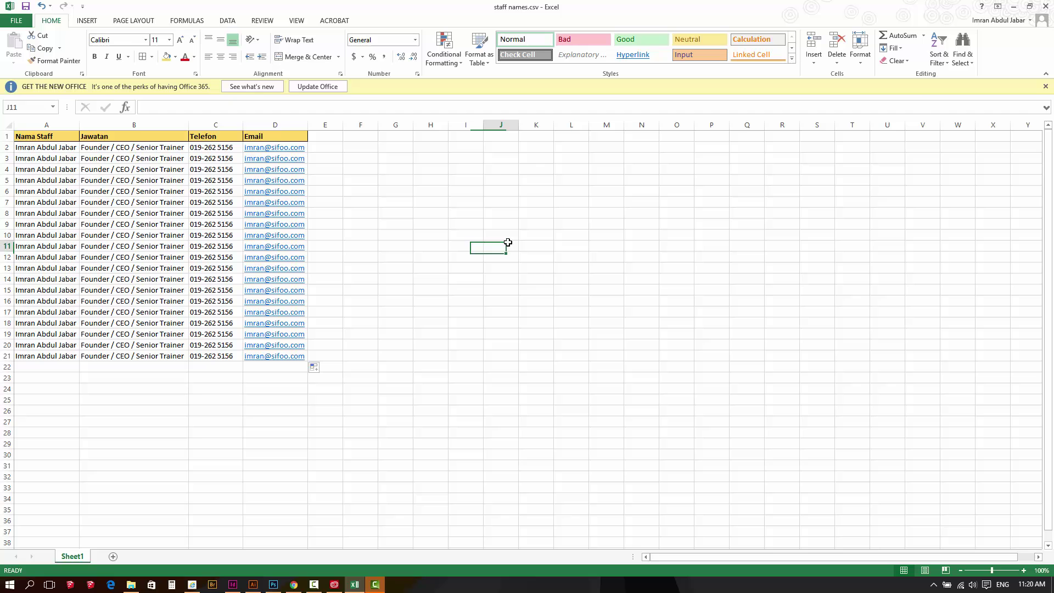
click(1042, 7)
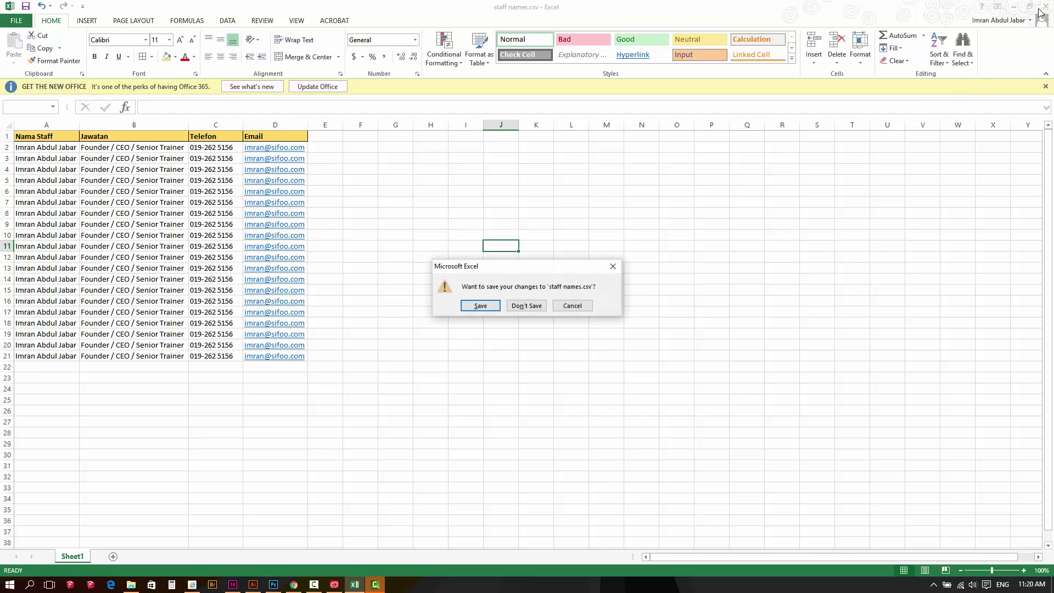
click(527, 306)
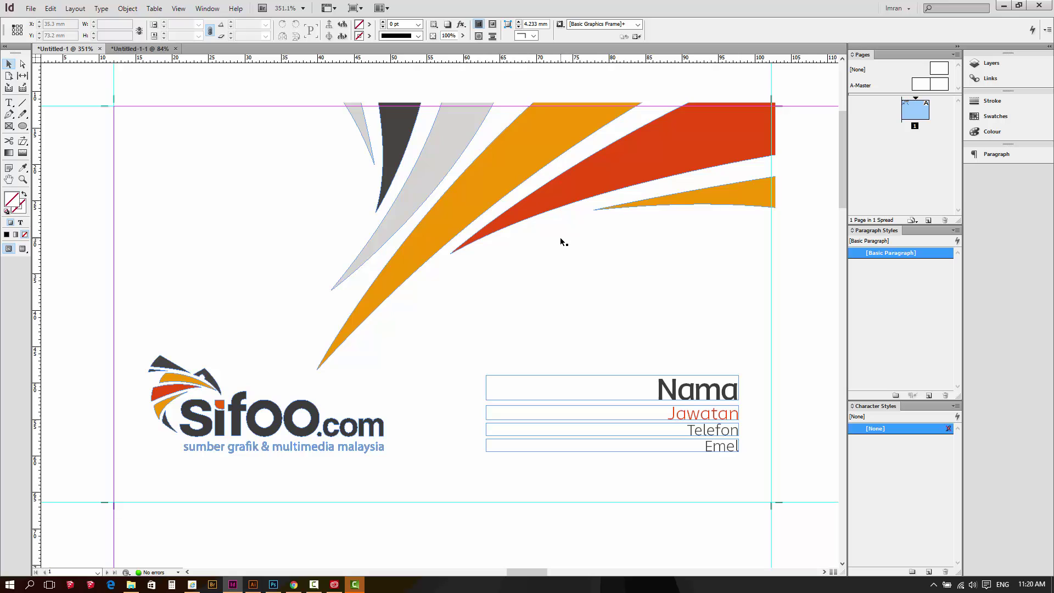
Open the Data Merge panel from Window > Utilities and show its panel menu
click(215, 9)
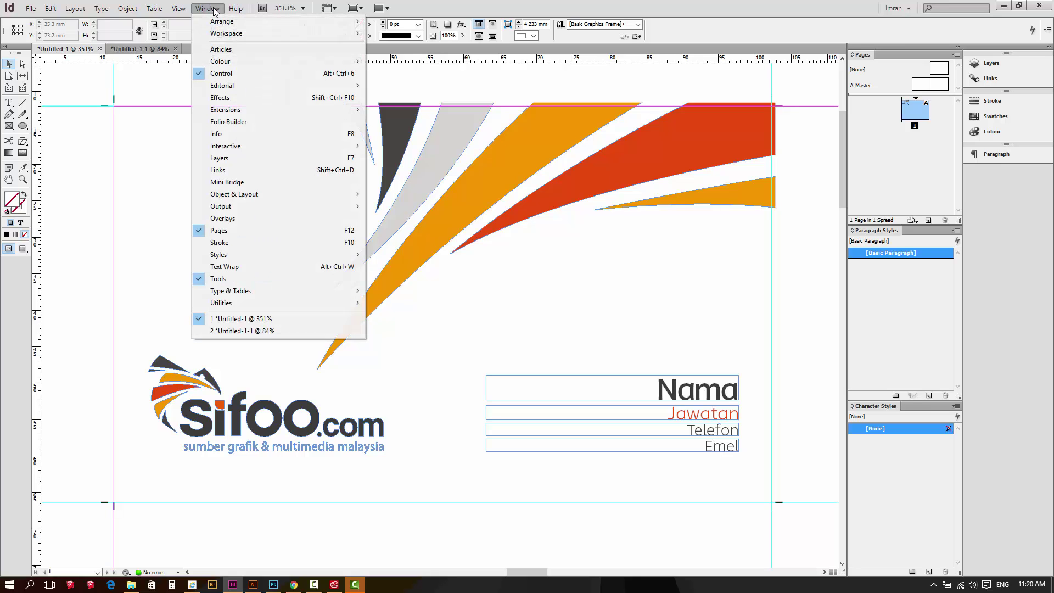
mouse_move(271, 309)
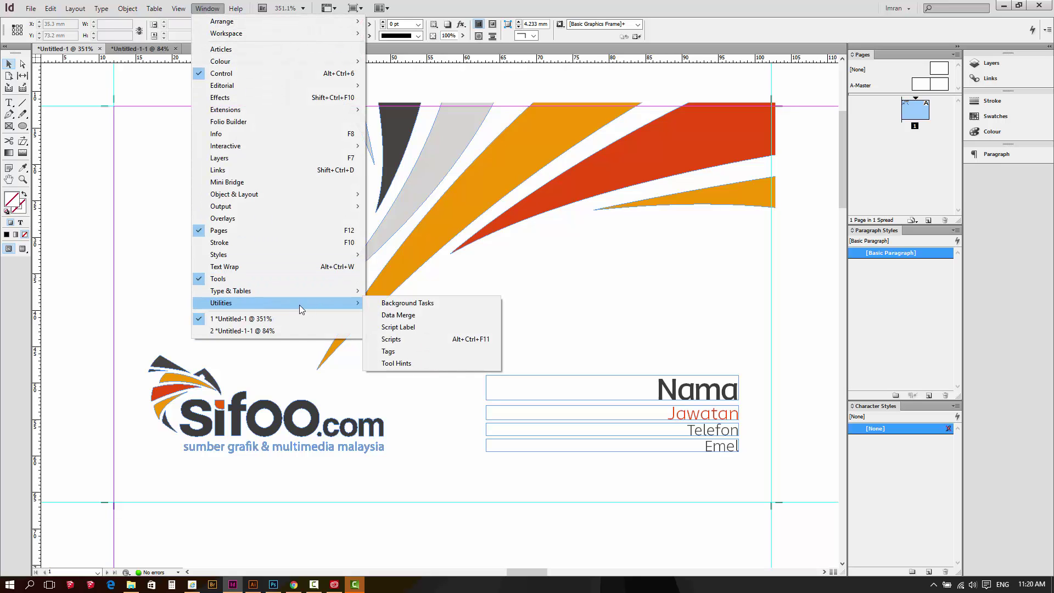
click(411, 317)
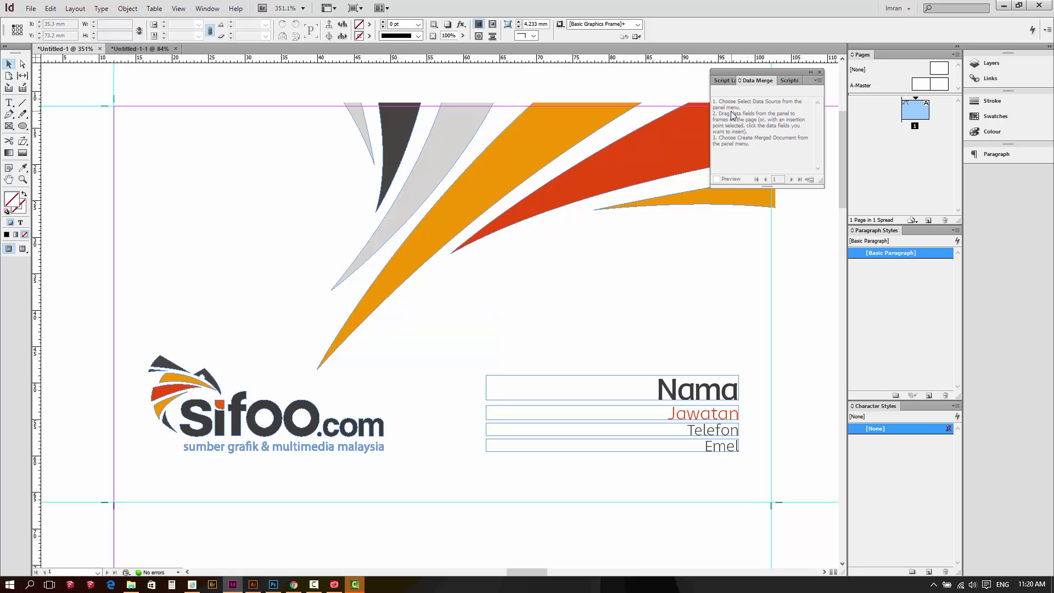
click(818, 80)
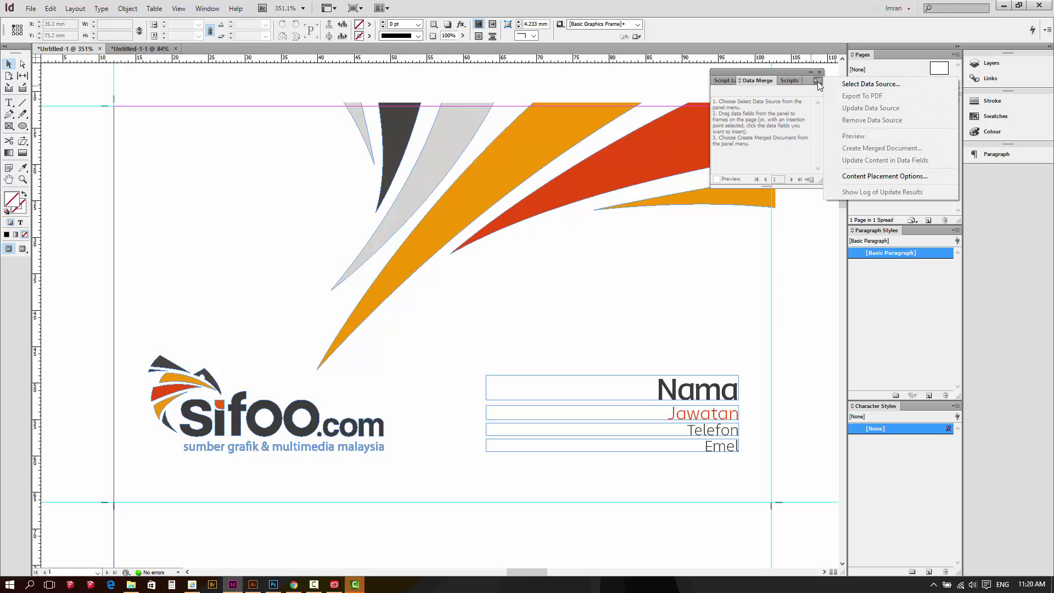
Select staff names.csv as the data source, listing Nama Staff, Jawatan, Telefon and Email fields
click(855, 88)
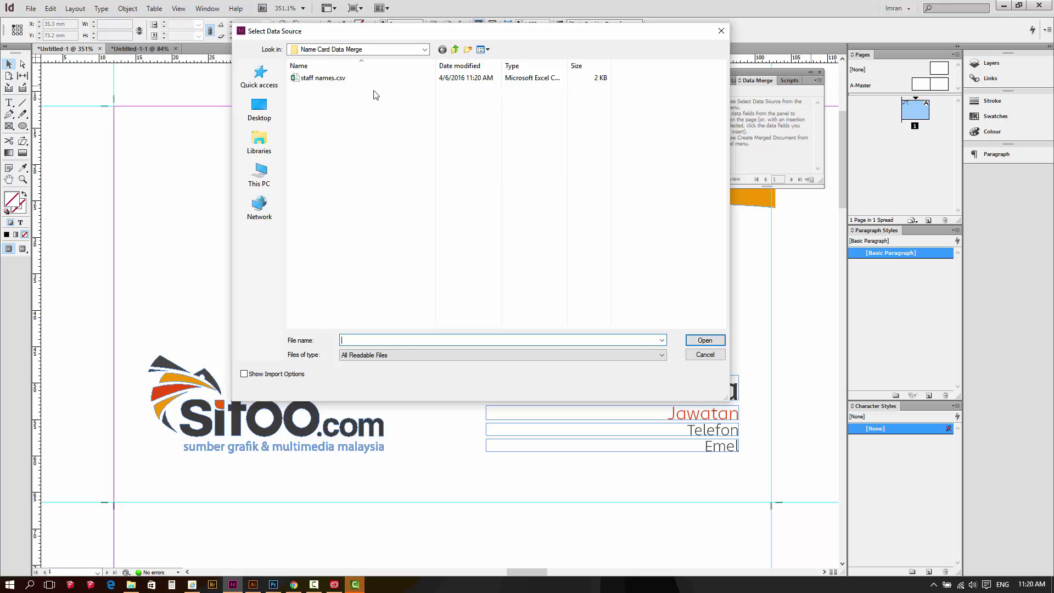
click(337, 88)
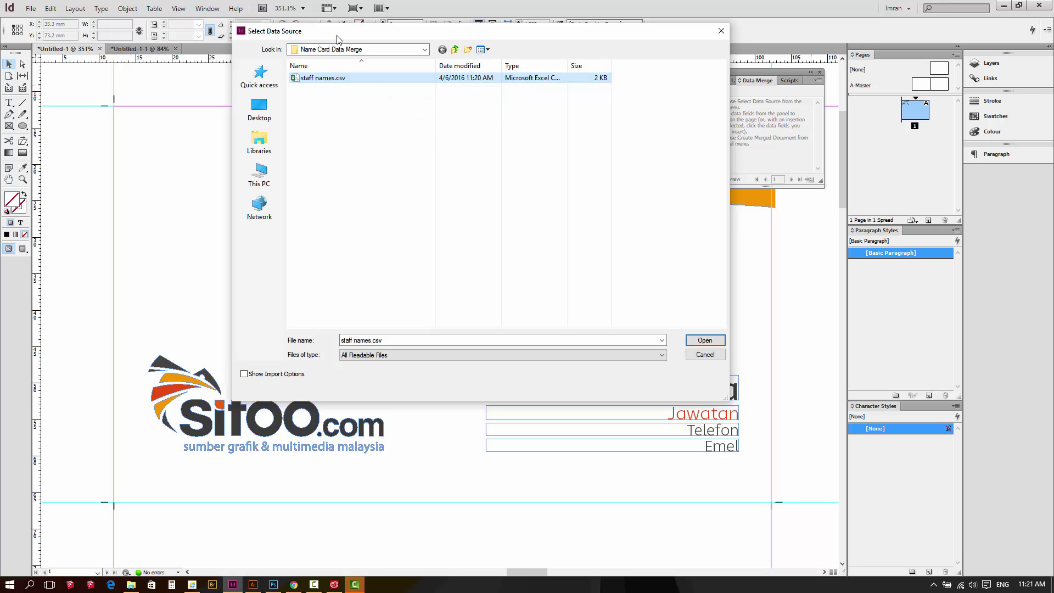
click(704, 341)
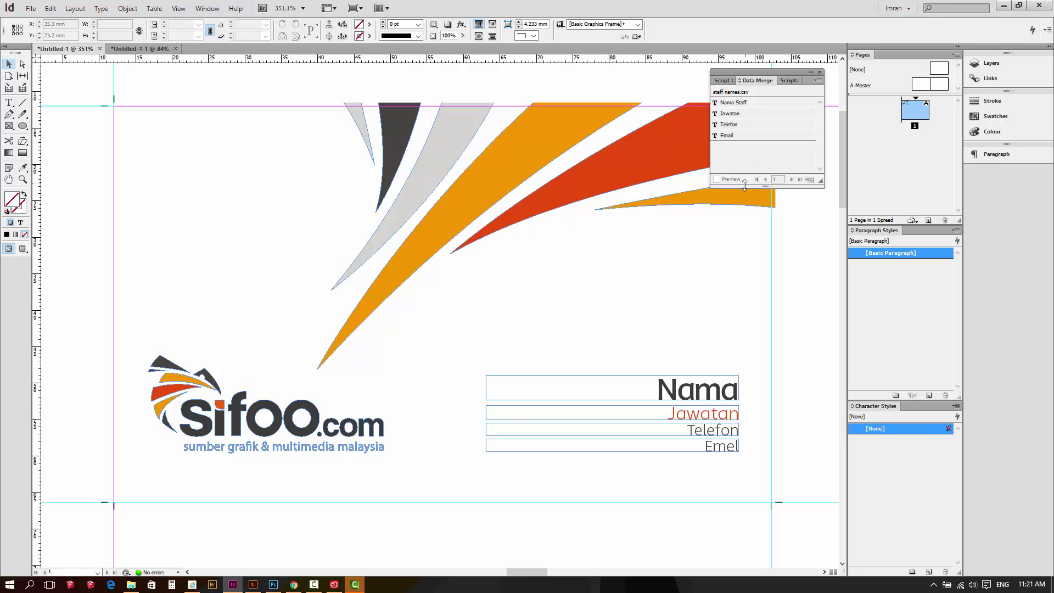
Replace the Nama placeholder text with the Nama Staff merge field
drag(661, 336, 638, 236)
double_click(640, 292)
drag(637, 292, 730, 292)
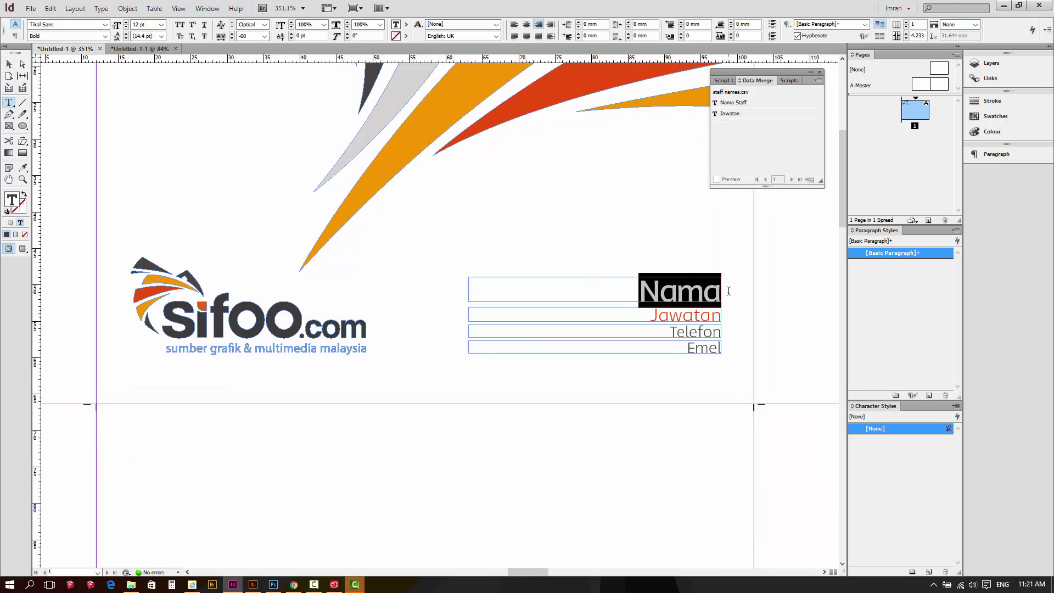
drag(639, 291, 724, 287)
key(BackSpace)
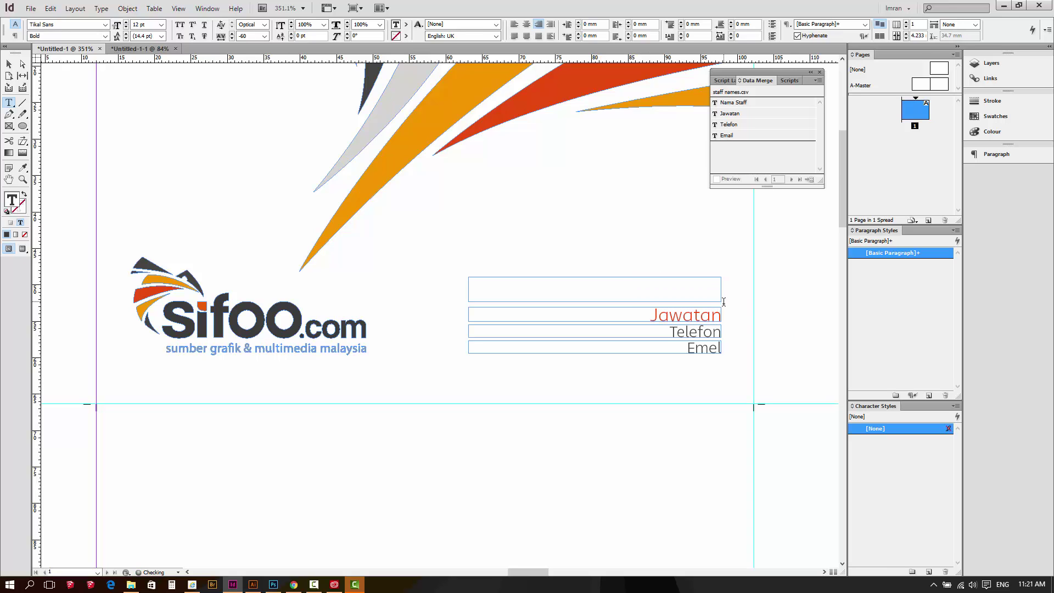
click(744, 105)
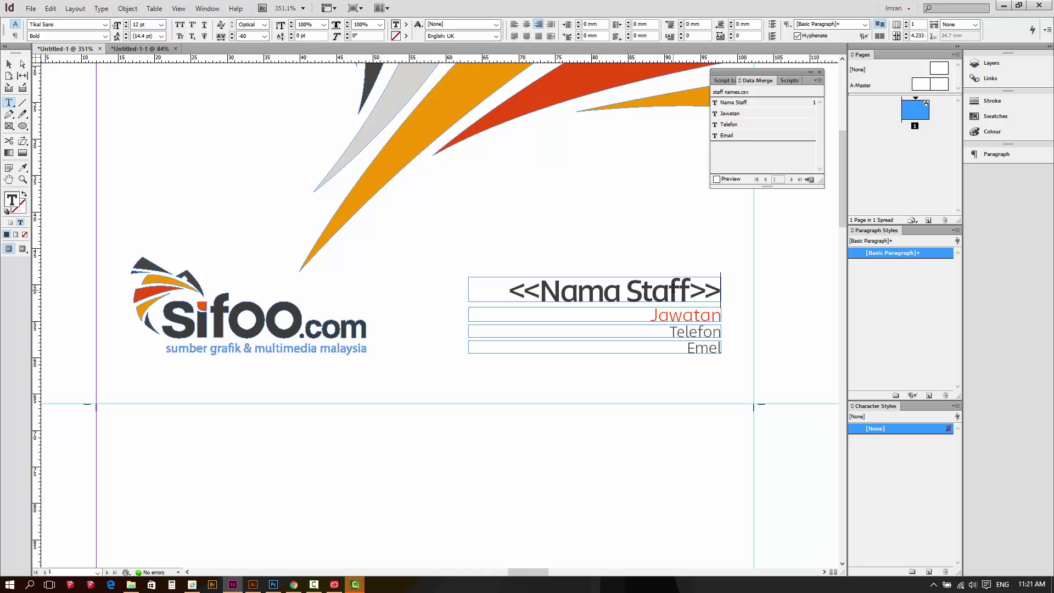
Replace the Jawatan, Telefon and Emel placeholders with the Jawatan, Telefon and Email fields
drag(651, 316, 743, 314)
key(BackSpace)
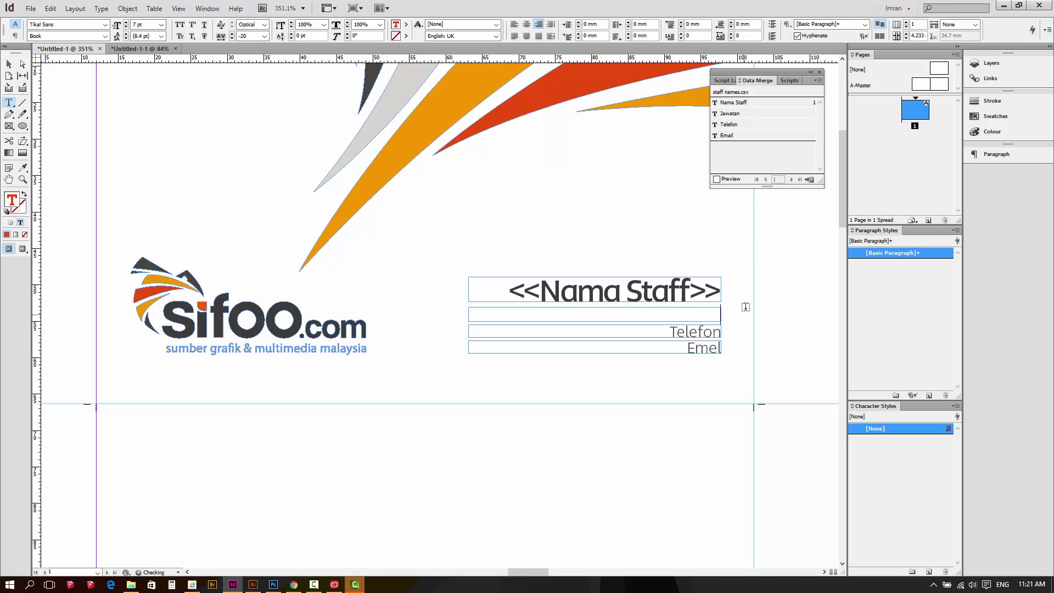
click(736, 114)
drag(669, 332, 728, 330)
key(BackSpace)
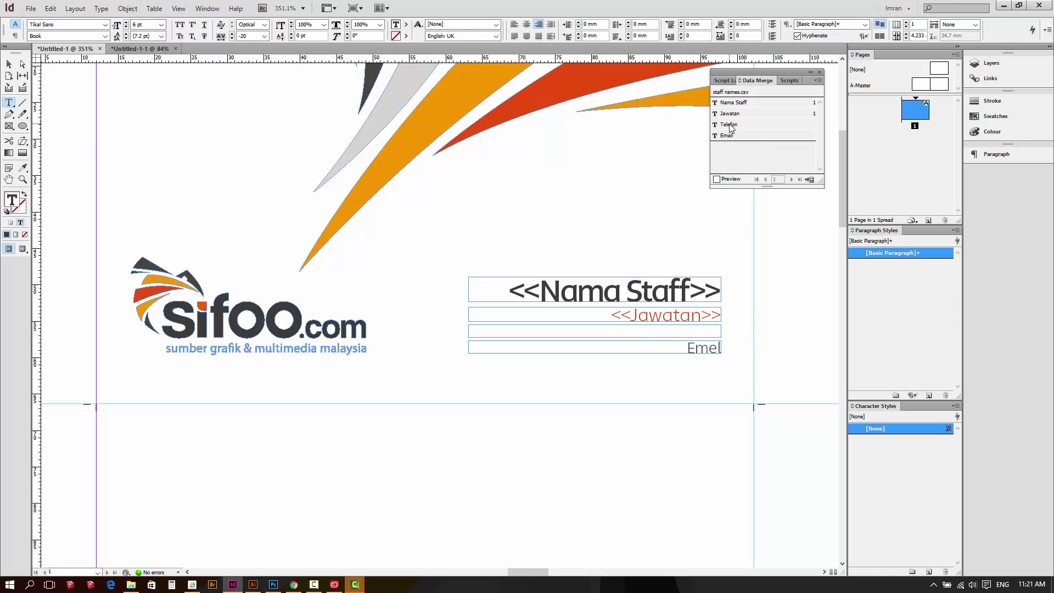
click(732, 124)
drag(686, 348, 733, 352)
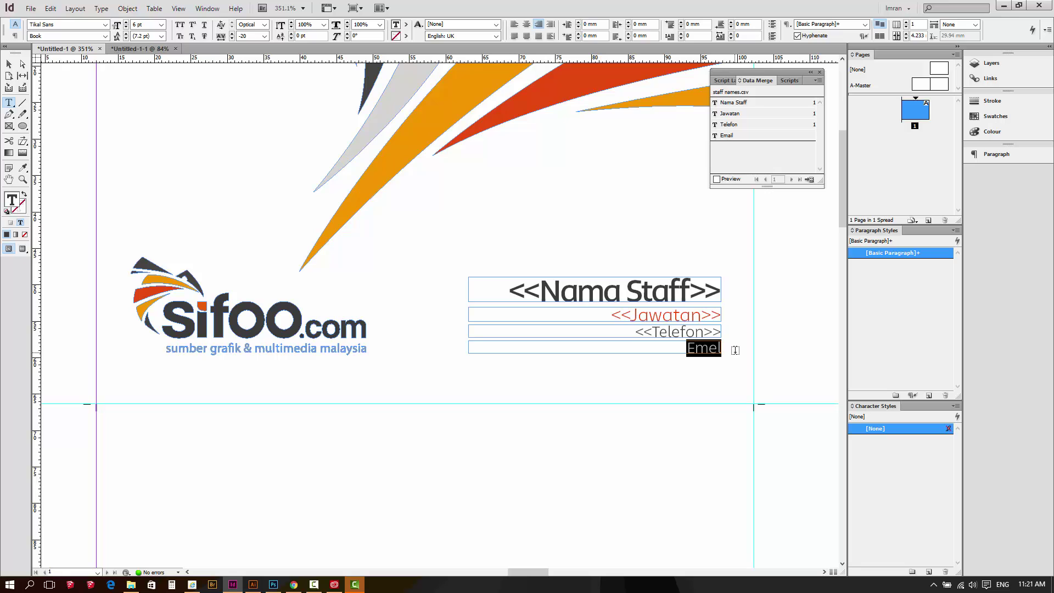
key(BackSpace)
click(740, 138)
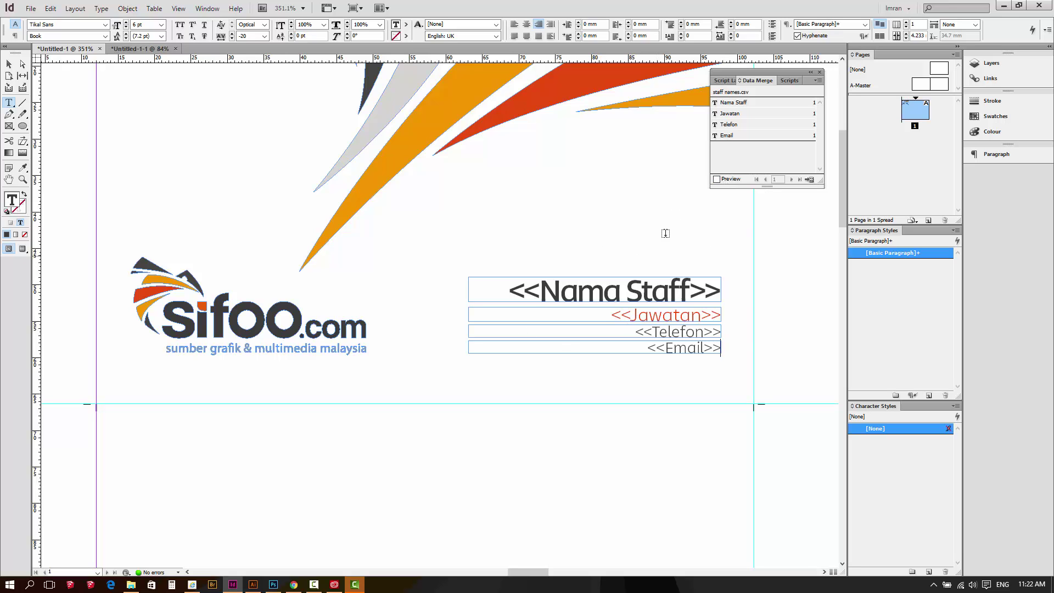
click(716, 180)
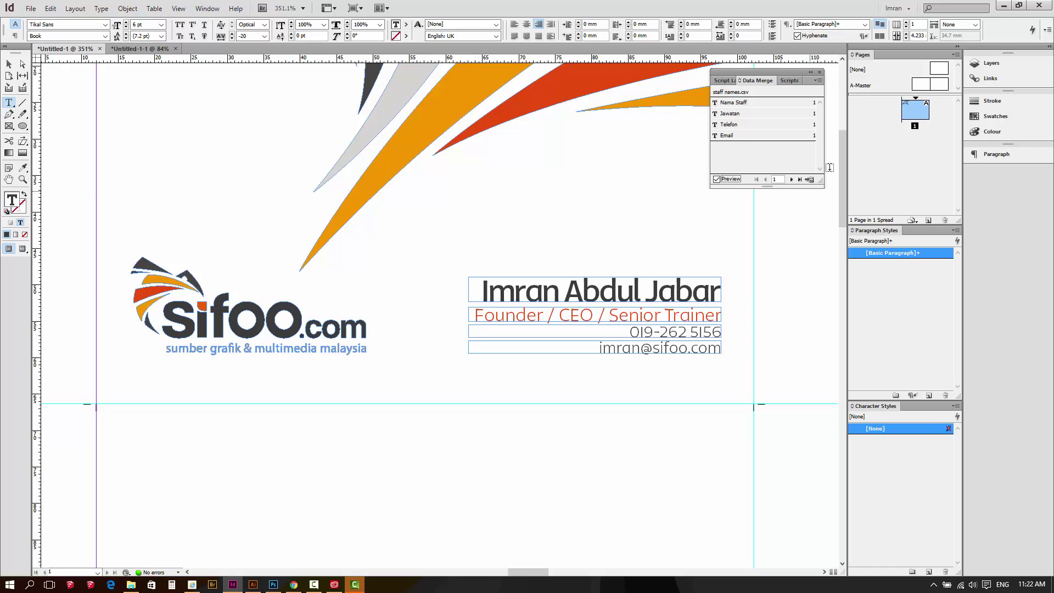
click(726, 181)
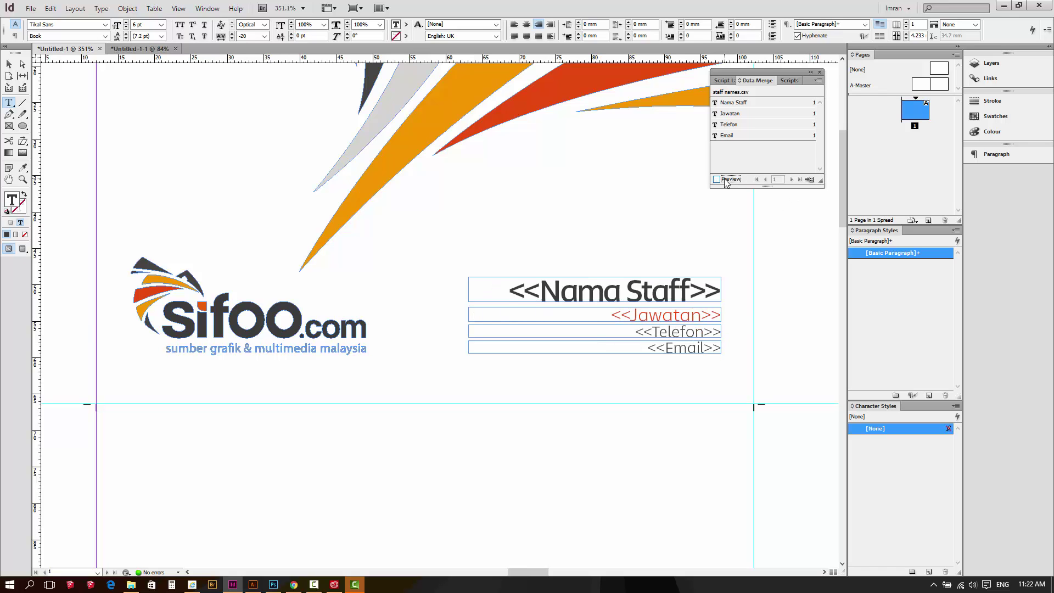
key(ctrl+0)
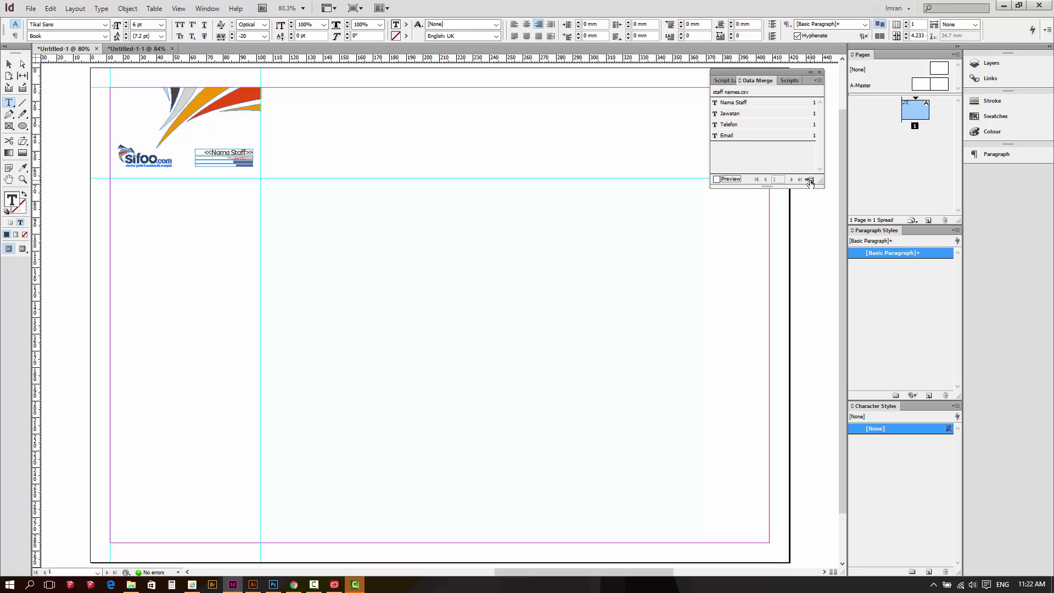
In Create Merged Document, choose Multiple Records per page and turn on Preview Multiple Record Layout
click(810, 180)
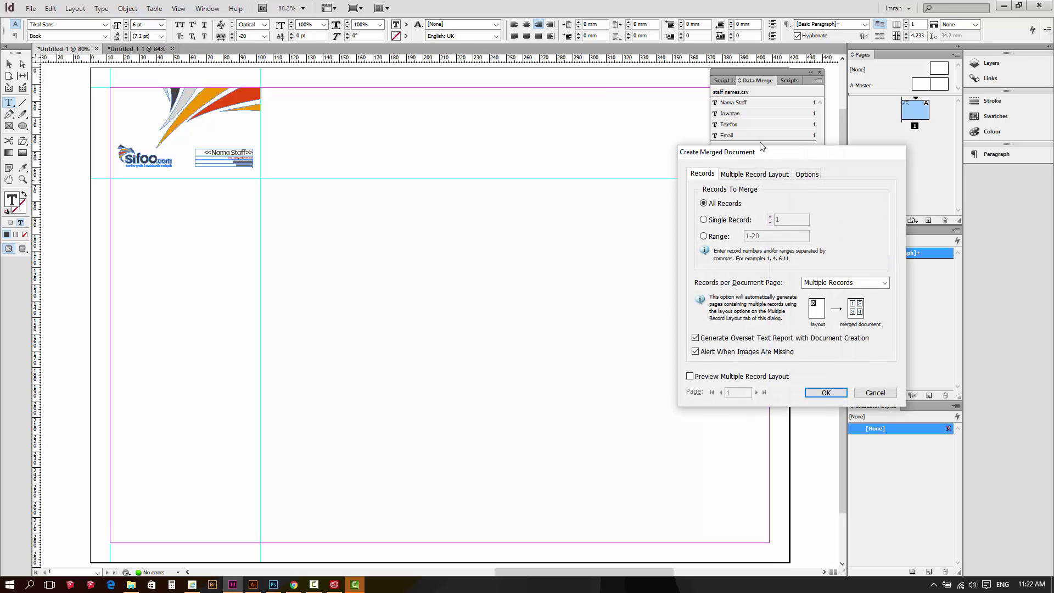
drag(772, 147, 600, 146)
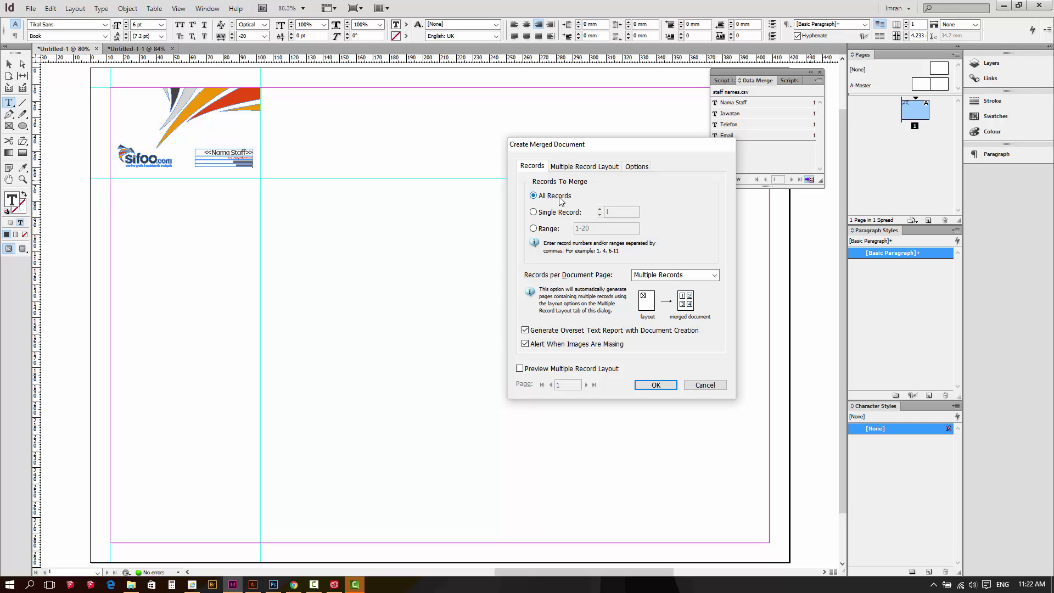
click(667, 276)
click(664, 285)
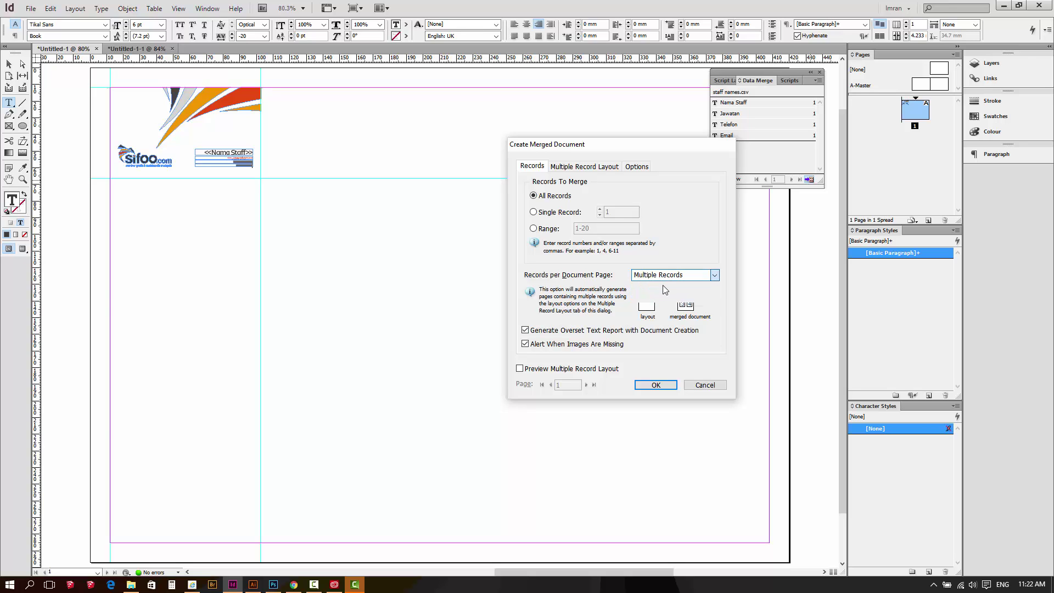
click(664, 275)
click(665, 295)
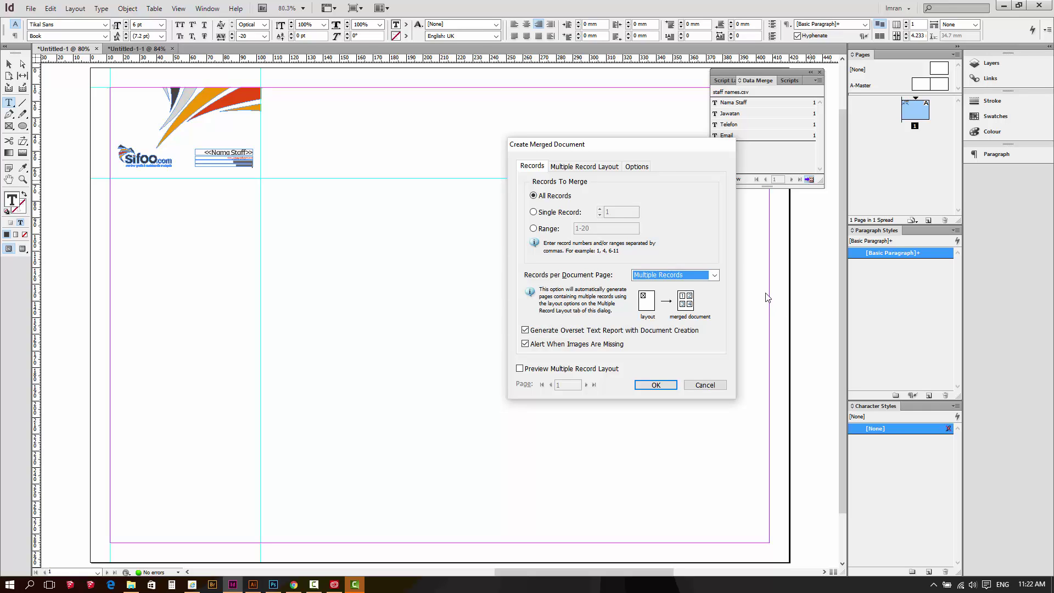
click(544, 372)
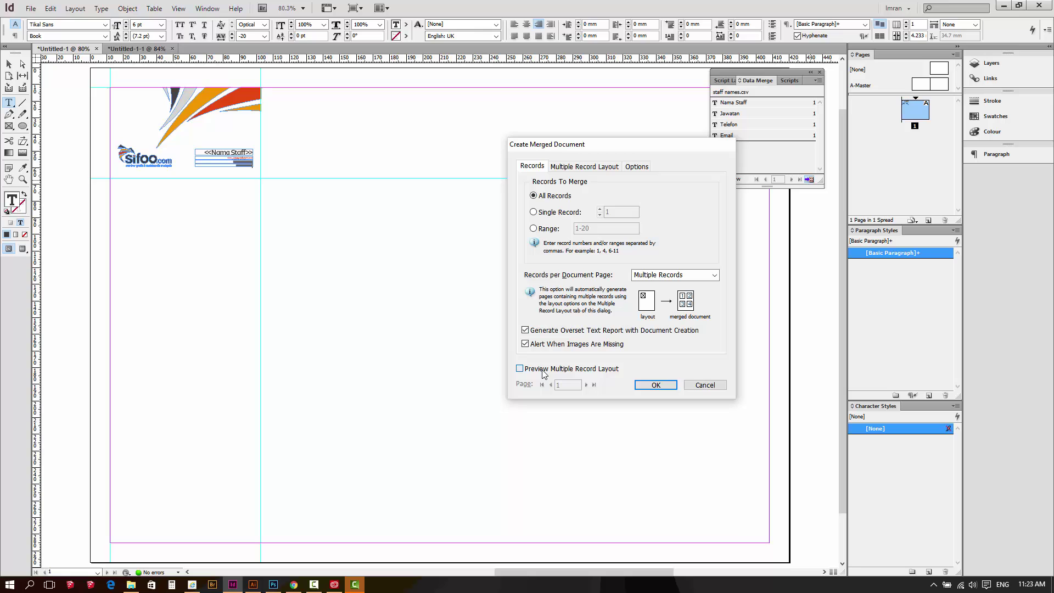
click(543, 370)
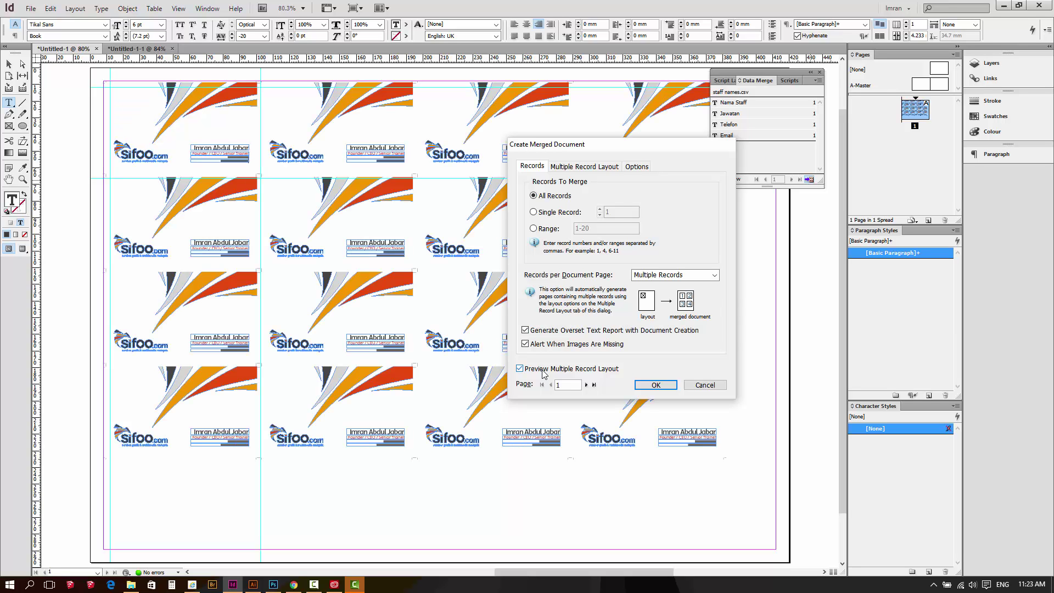
drag(578, 145, 778, 172)
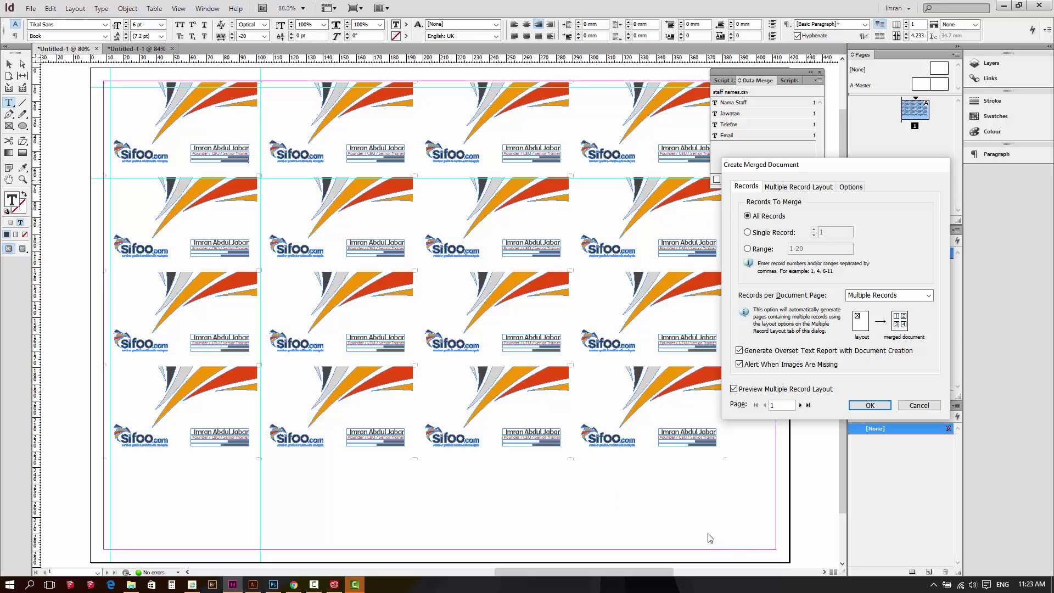
click(804, 187)
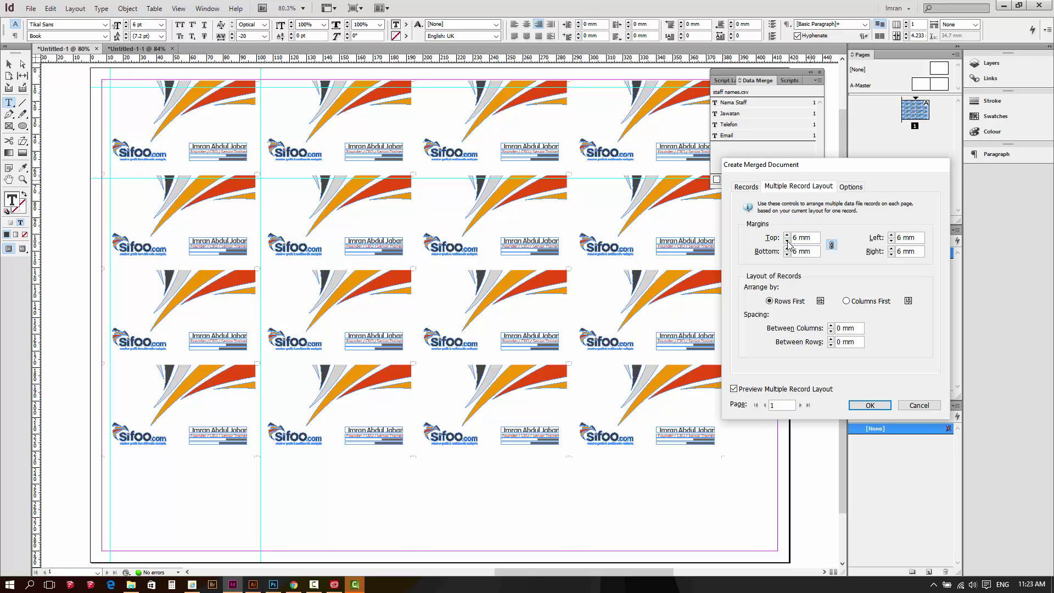
Set margins to 6 mm with a 12 mm left margin and create the merged document
click(787, 241)
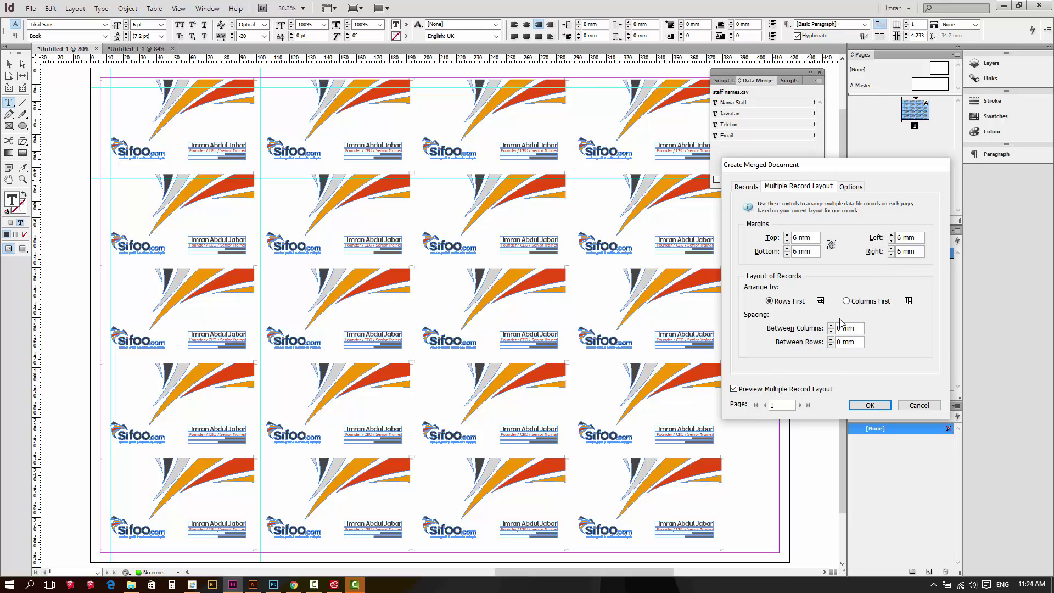
click(891, 235)
click(891, 235)
click(891, 235)
click(891, 235)
click(891, 235)
click(892, 235)
drag(838, 170, 885, 131)
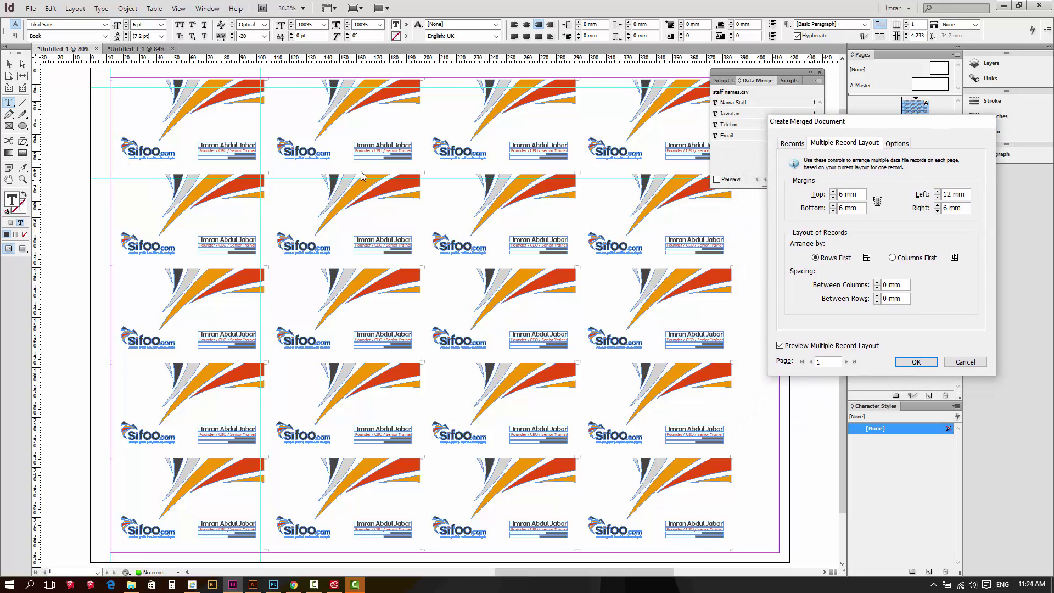
drag(812, 128, 741, 124)
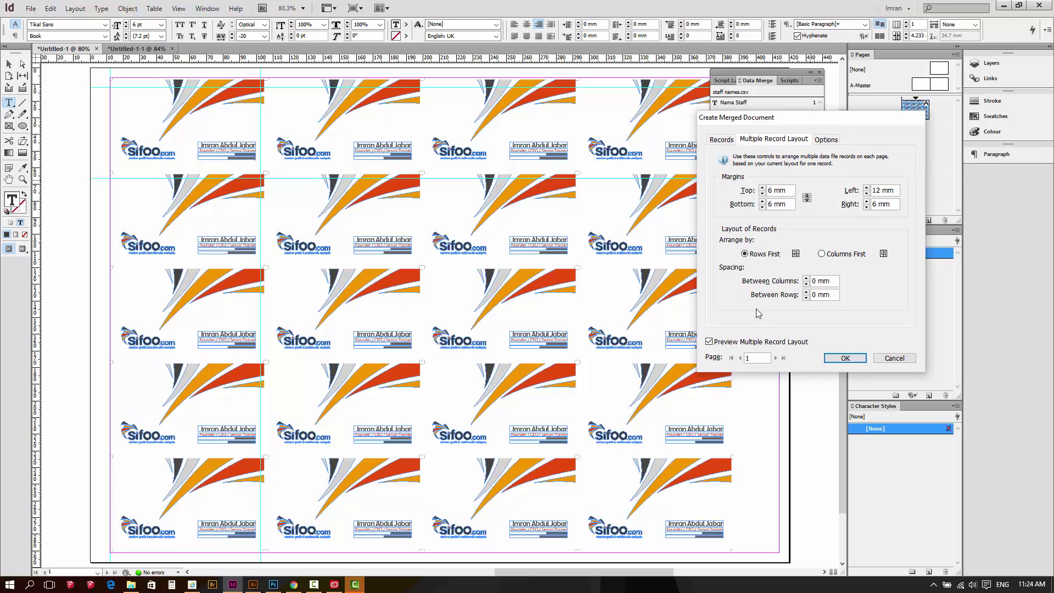
click(842, 358)
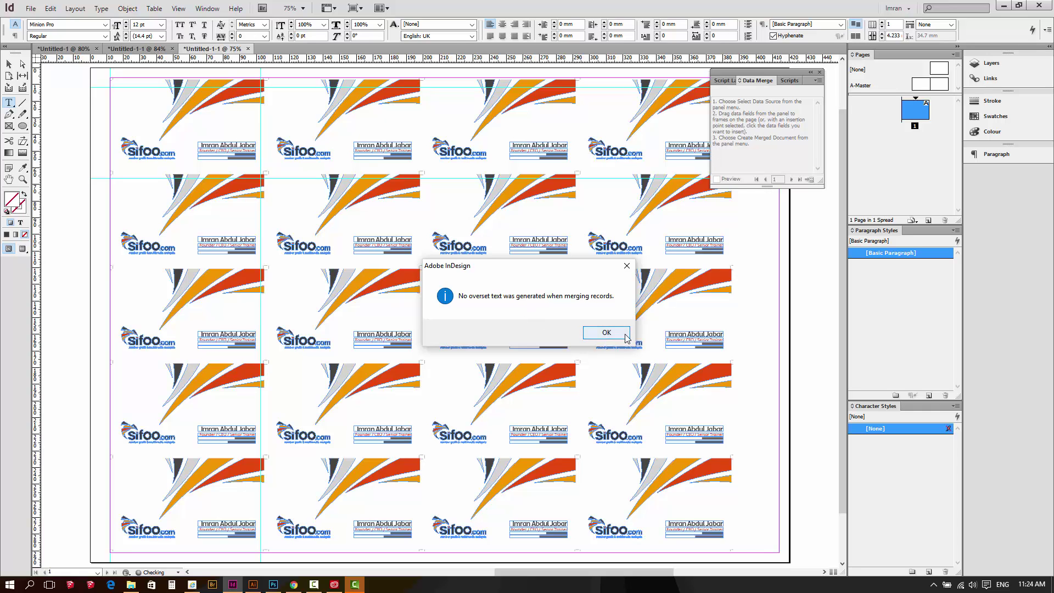
Dismiss the 'No overset text' alert, close the Data Merge panel, and switch to the Selection tool
drag(492, 270, 479, 240)
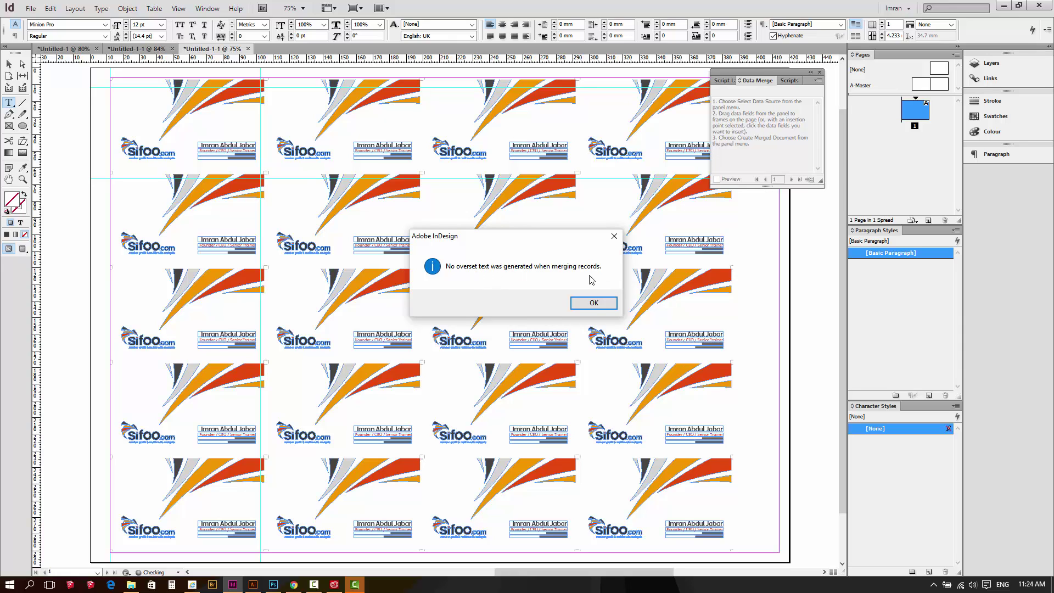
click(594, 303)
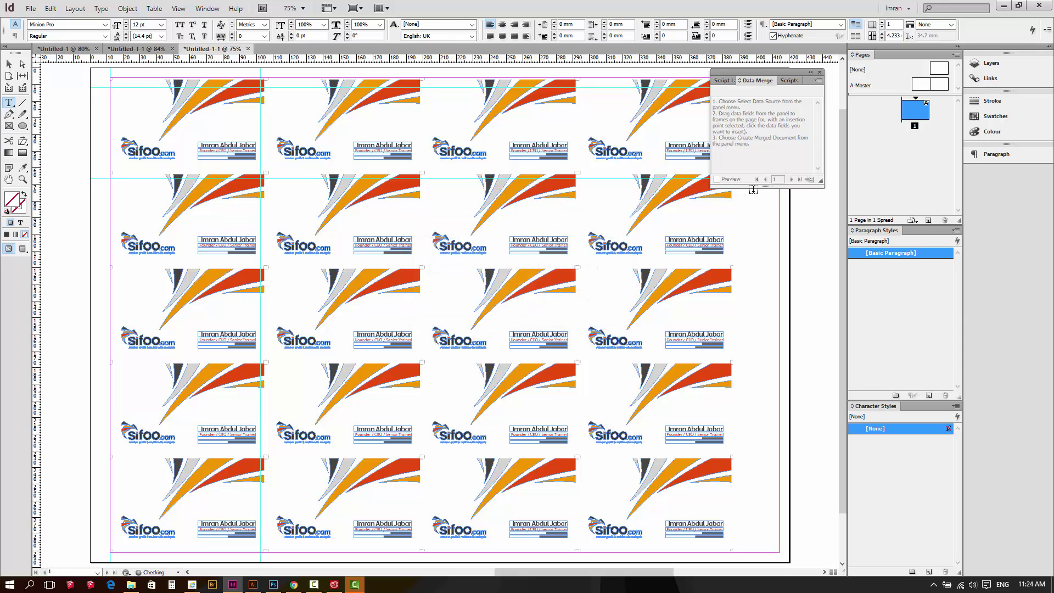
click(821, 73)
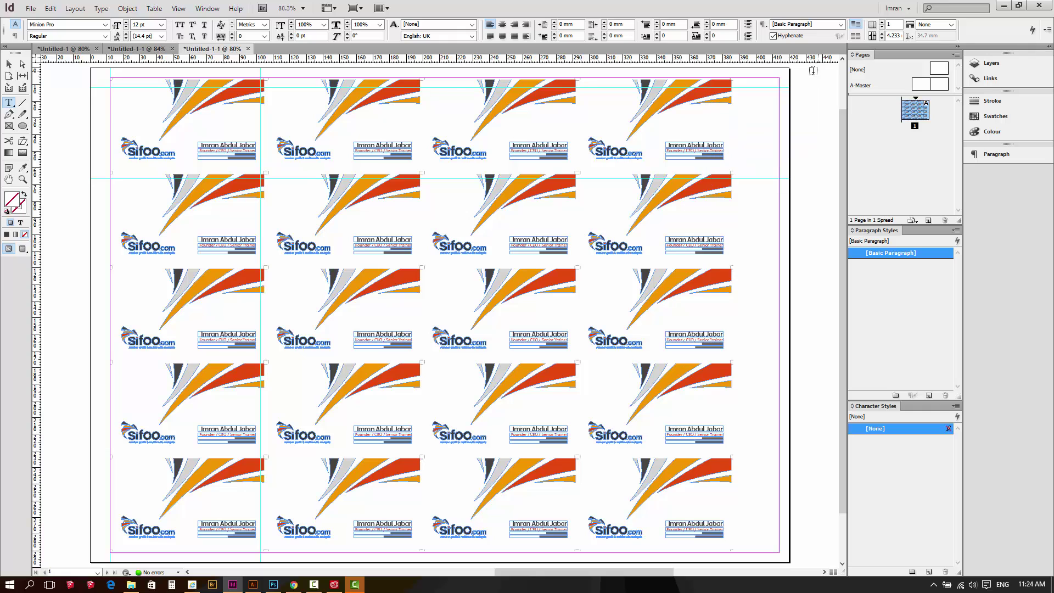
click(10, 64)
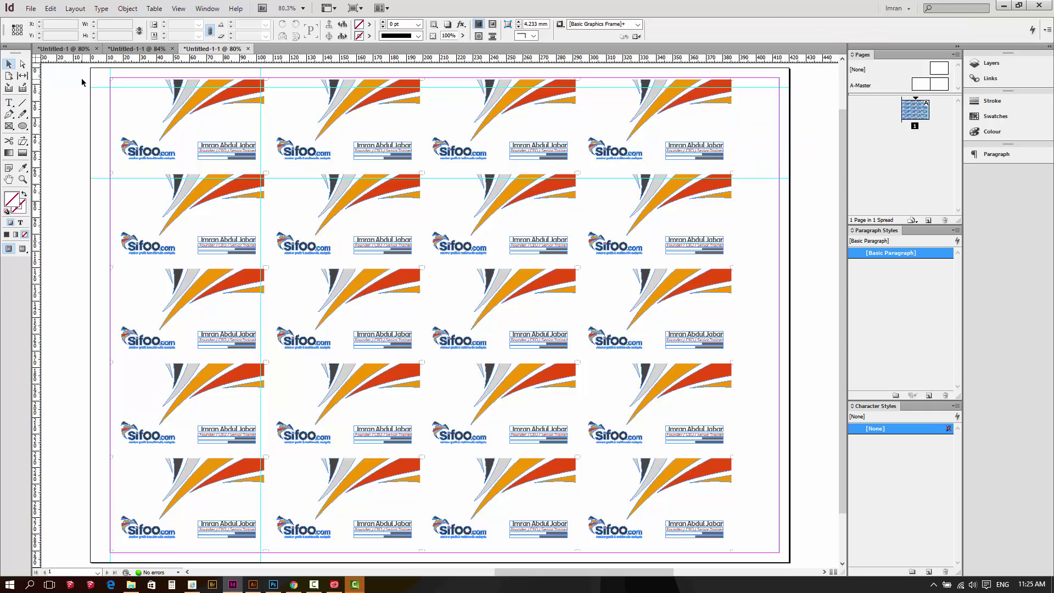
Switch to Preview mode and zoom in on the top-left merged business card
key(w)
key(z)
drag(91, 69, 767, 203)
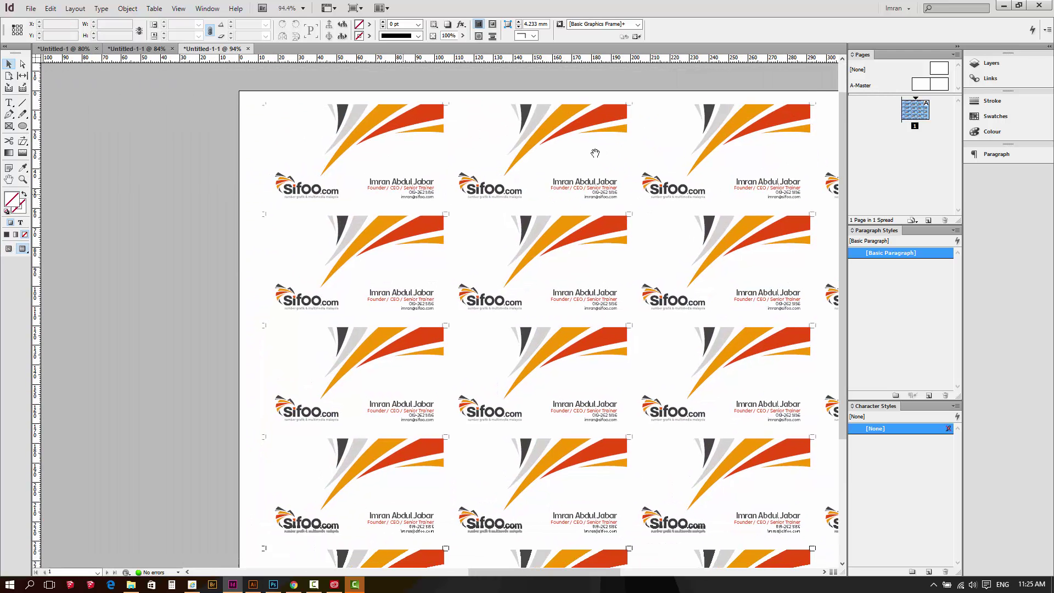
drag(249, 104, 481, 241)
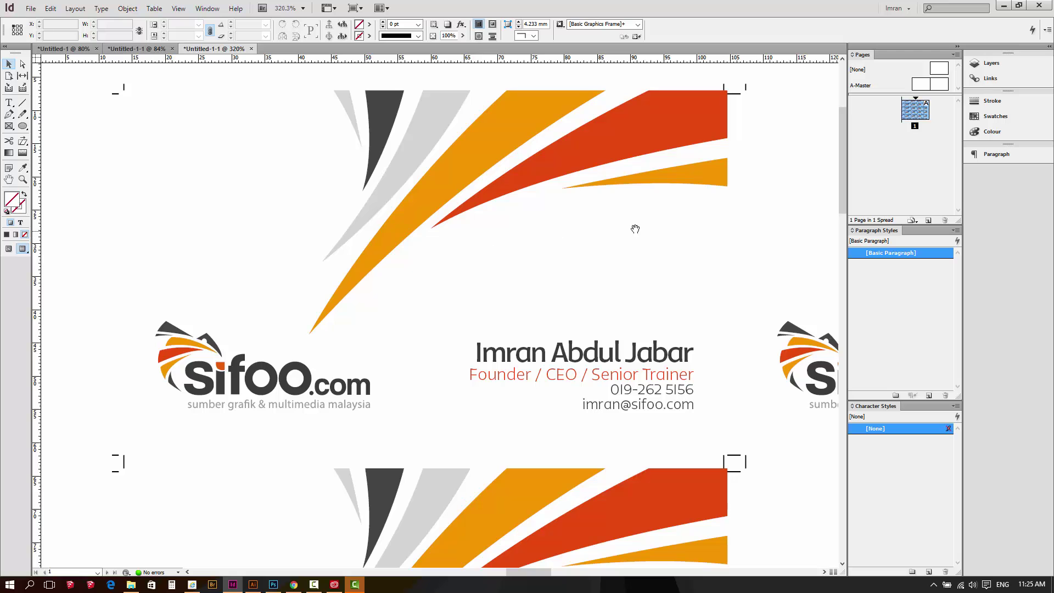
Pan right along the row of merged cards to the sheet's edge, then zoom out
drag(636, 229, 509, 207)
drag(604, 249, 459, 253)
mouse_move(660, 249)
mouse_down()
mouse_move(359, 248)
mouse_move(436, 256)
mouse_up()
drag(546, 266, 510, 266)
mouse_move(659, 262)
mouse_down()
mouse_move(474, 259)
mouse_move(523, 249)
mouse_move(433, 262)
mouse_up()
drag(610, 254, 391, 254)
drag(574, 252, 520, 259)
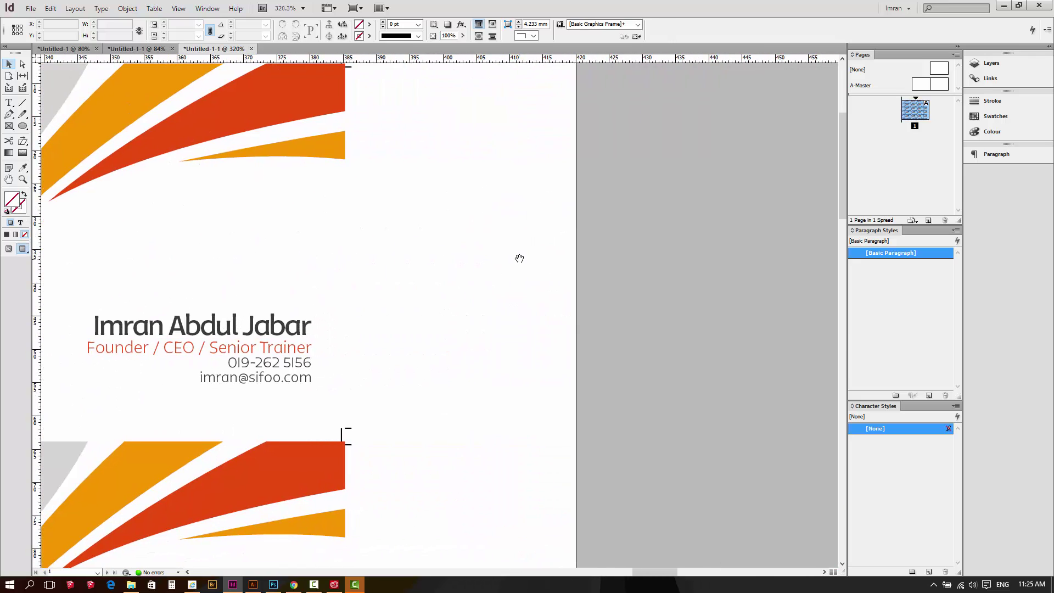
scroll(526, 261, down, 7)
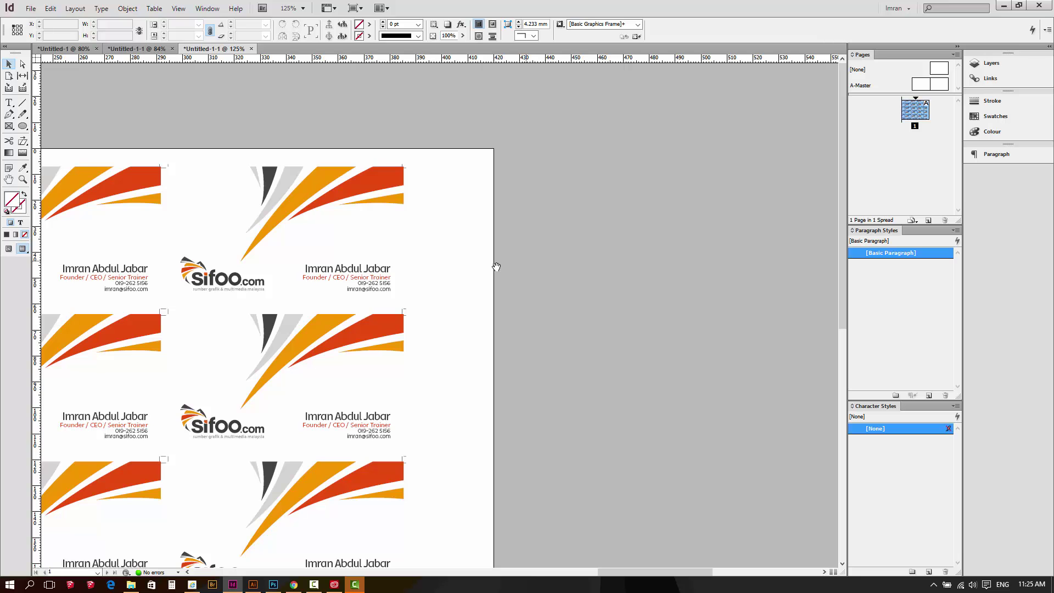